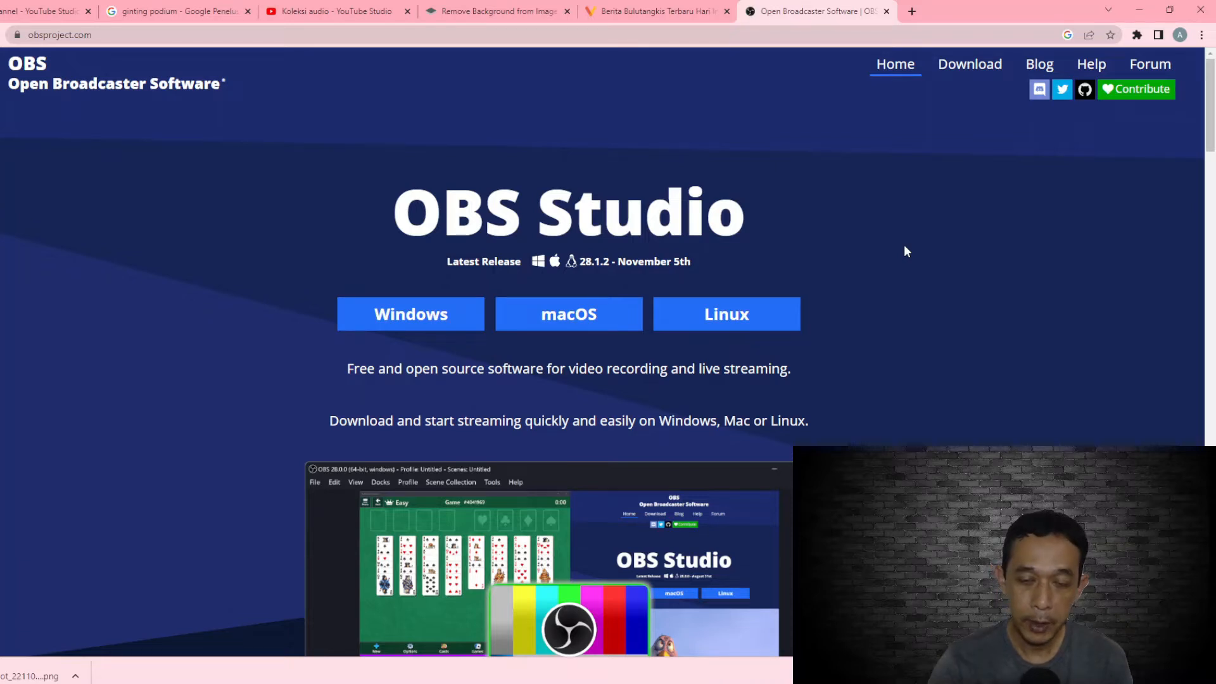
Look over the OBS Studio home page and open its Download page to view the Windows installer options
{"action": "scroll", "coordinate": [1010, 244], "scroll_direction": "down", "scroll_amount": 1}
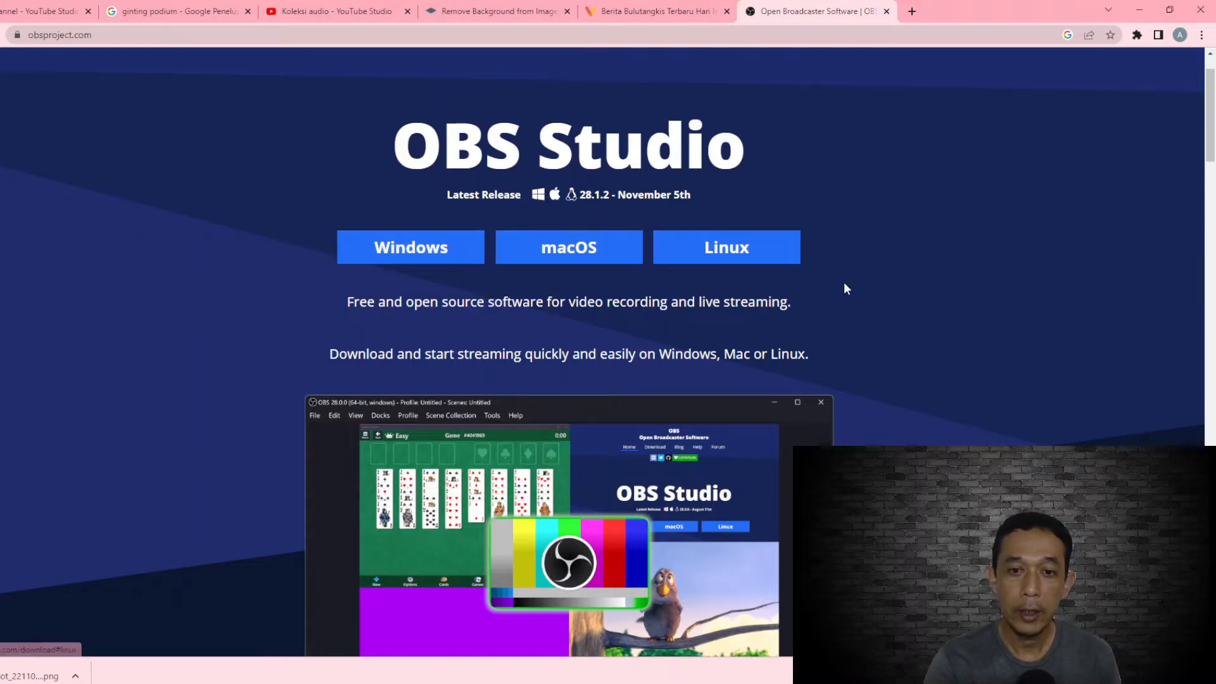
{"action": "scroll", "coordinate": [845, 284], "scroll_direction": "down", "scroll_amount": 5}
{"action": "scroll", "coordinate": [845, 283], "scroll_direction": "up", "scroll_amount": 2}
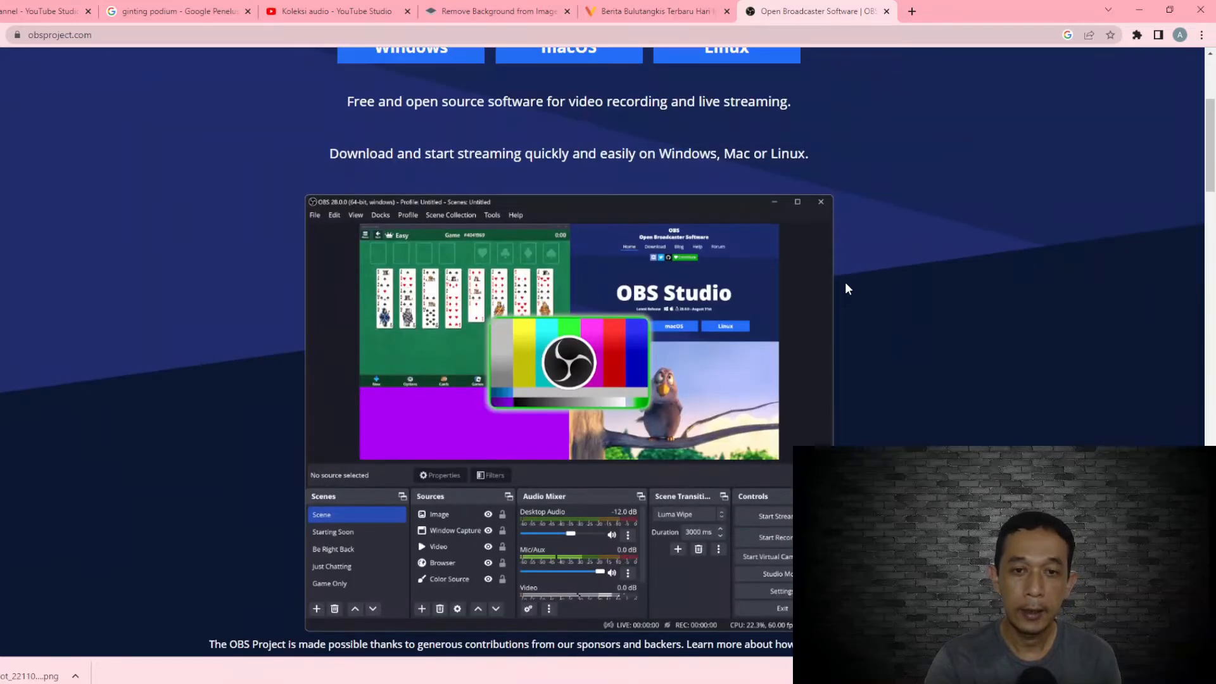
{"action": "scroll", "coordinate": [845, 283], "scroll_direction": "down", "scroll_amount": 5}
{"action": "scroll", "coordinate": [848, 289], "scroll_direction": "down", "scroll_amount": 4}
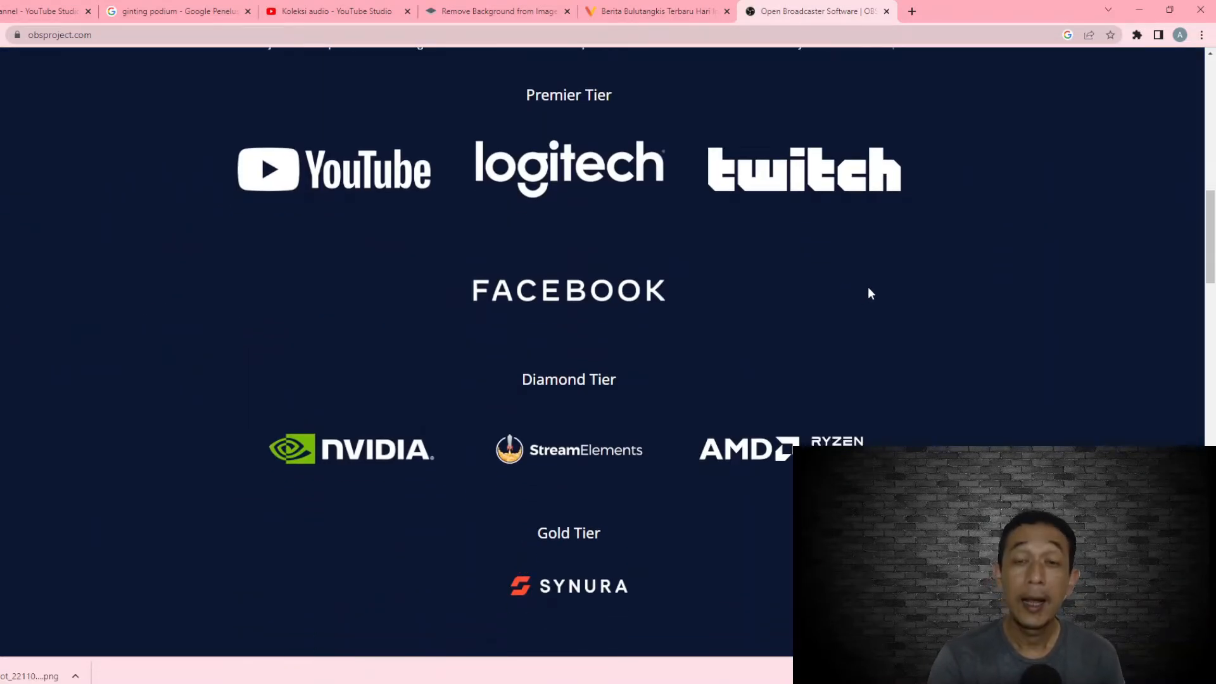
{"action": "scroll", "coordinate": [889, 290], "scroll_direction": "down", "scroll_amount": 18}
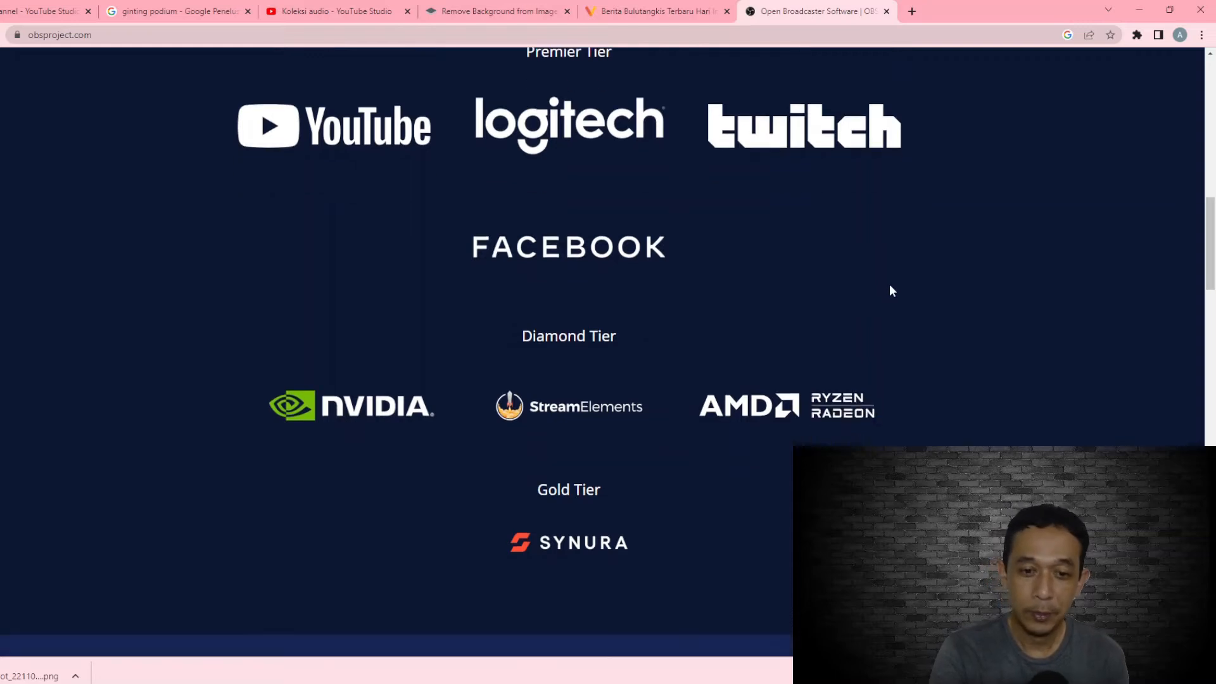
{"action": "scroll", "coordinate": [877, 288], "scroll_direction": "up", "scroll_amount": 20}
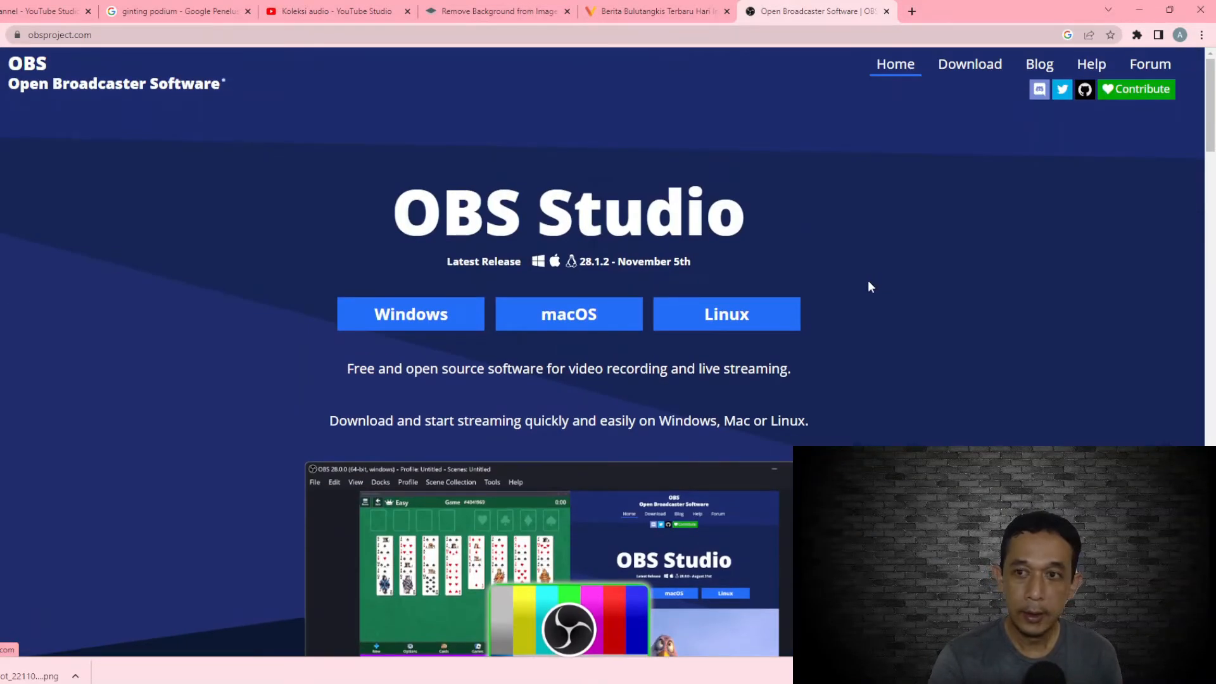
{"action": "left_click", "coordinate": [965, 70]}
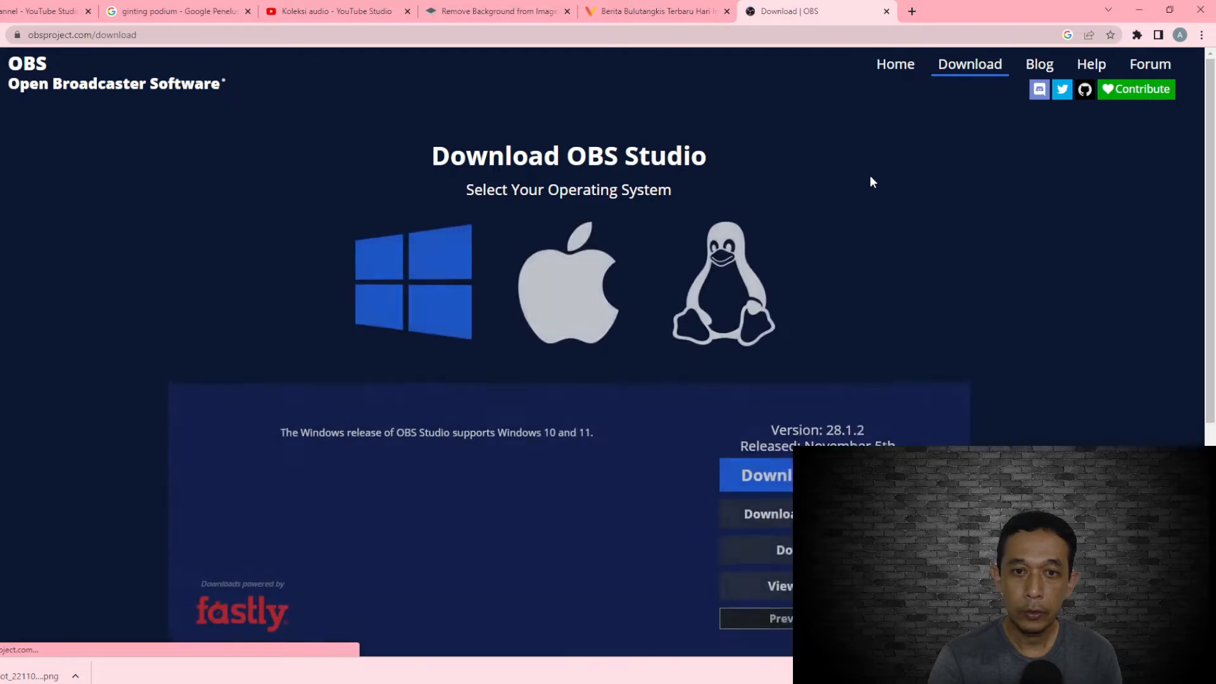
{"action": "scroll", "coordinate": [871, 177], "scroll_direction": "down", "scroll_amount": 1}
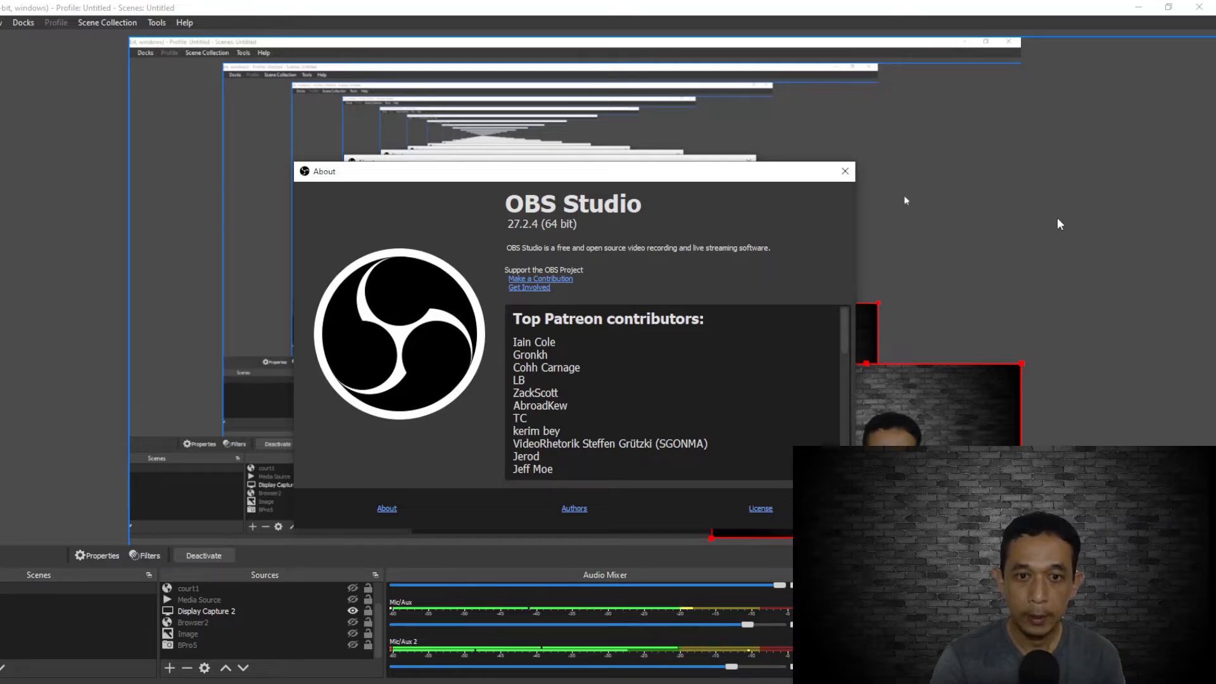
Close the OBS Studio About window and switch to YouTube Studio in the browser to create a live stream
{"action": "left_click", "coordinate": [845, 171]}
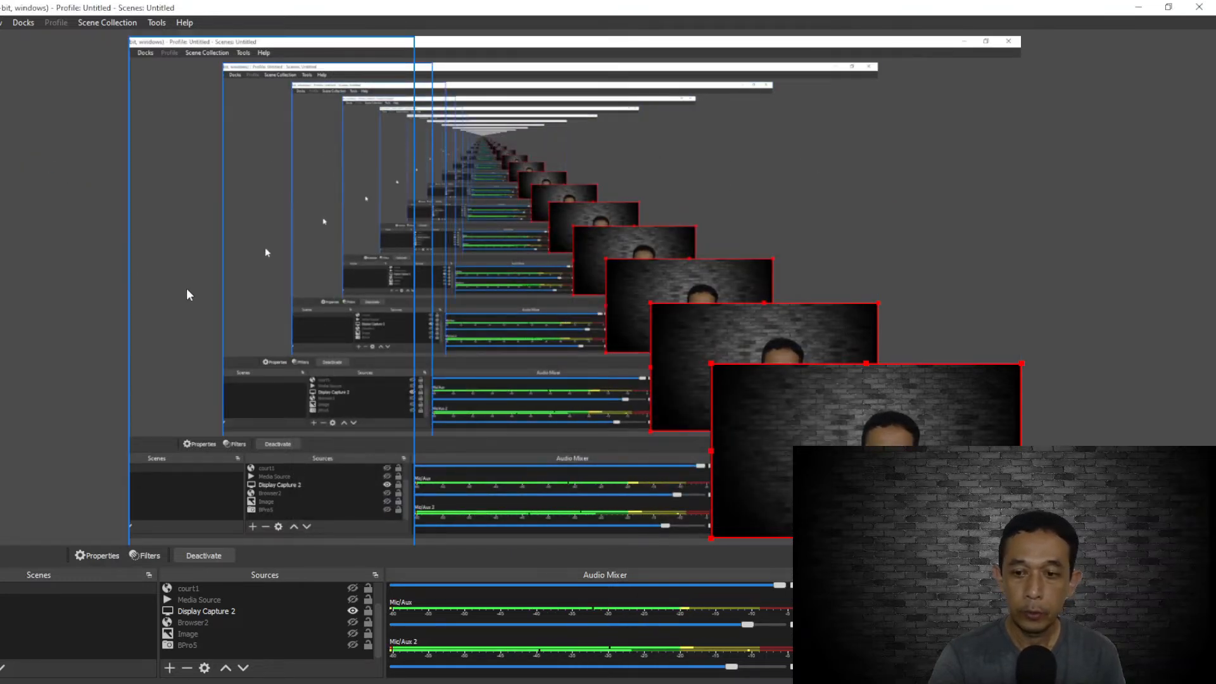
{"action": "left_click", "coordinate": [708, 681]}
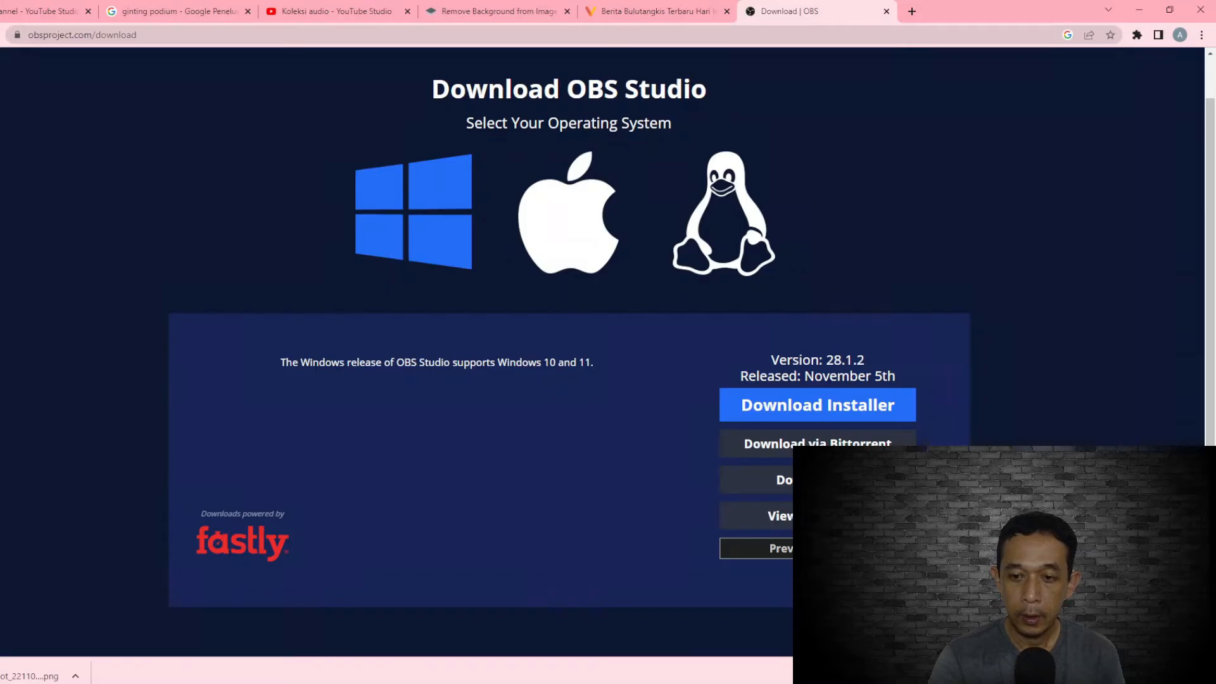
{"action": "left_click", "coordinate": [7, 14]}
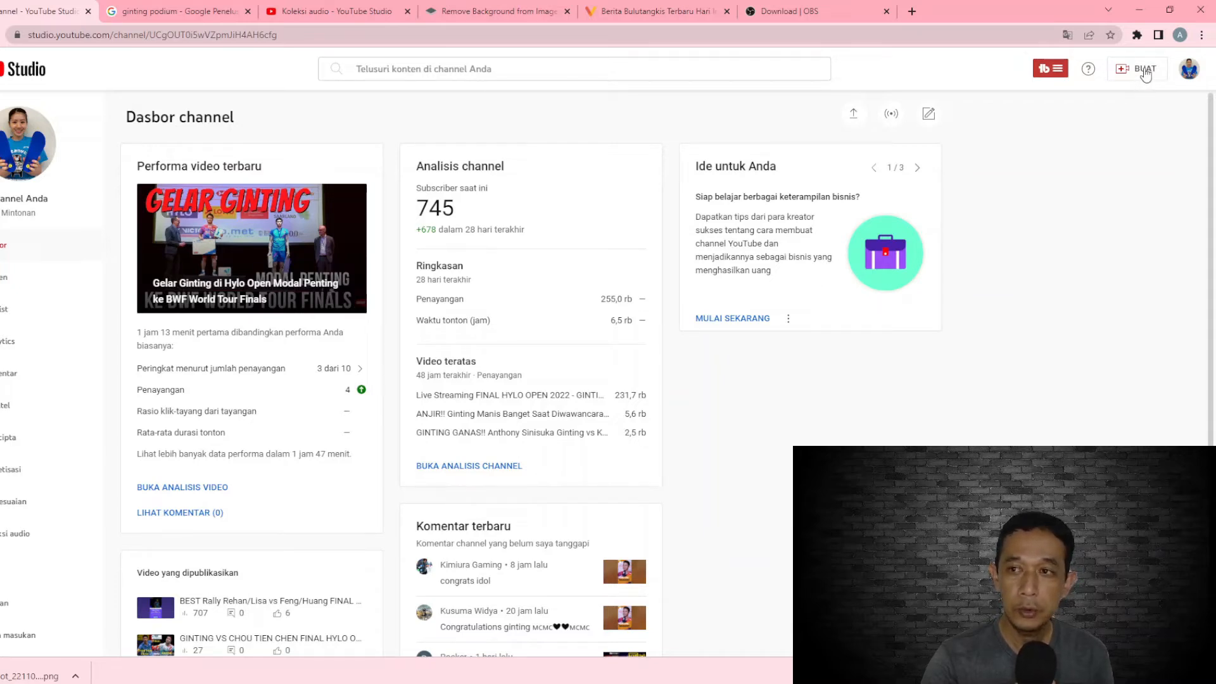
{"action": "left_click", "coordinate": [1145, 71]}
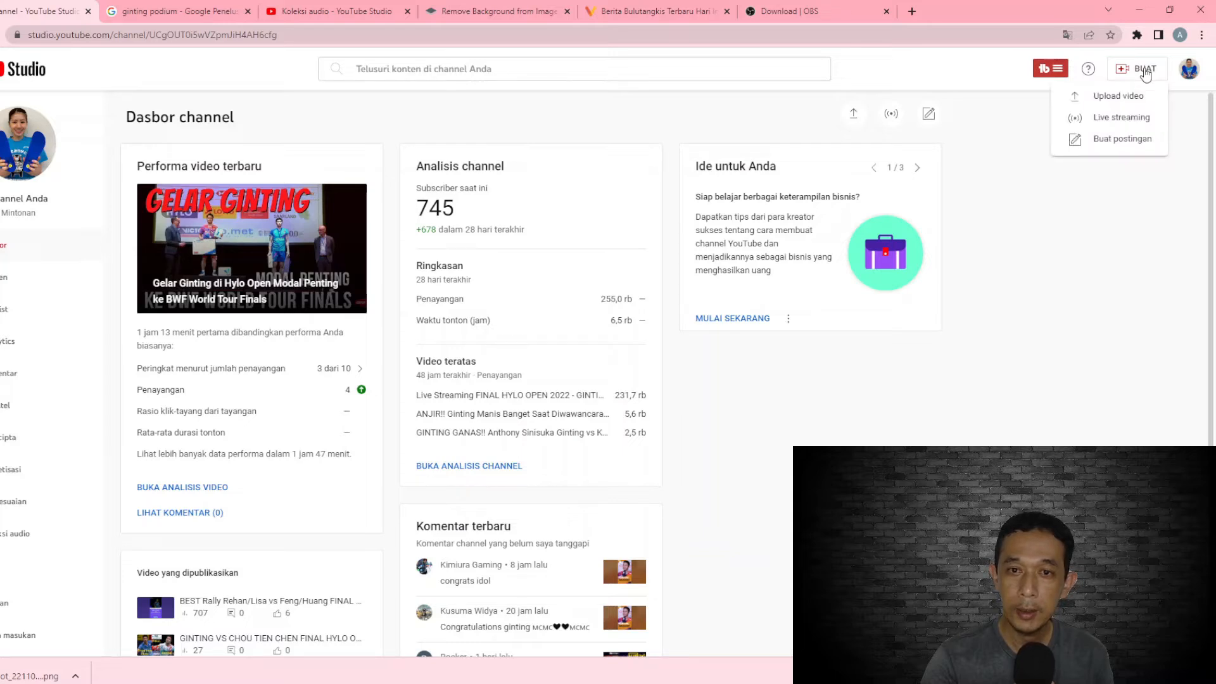
{"action": "left_click", "coordinate": [1122, 121]}
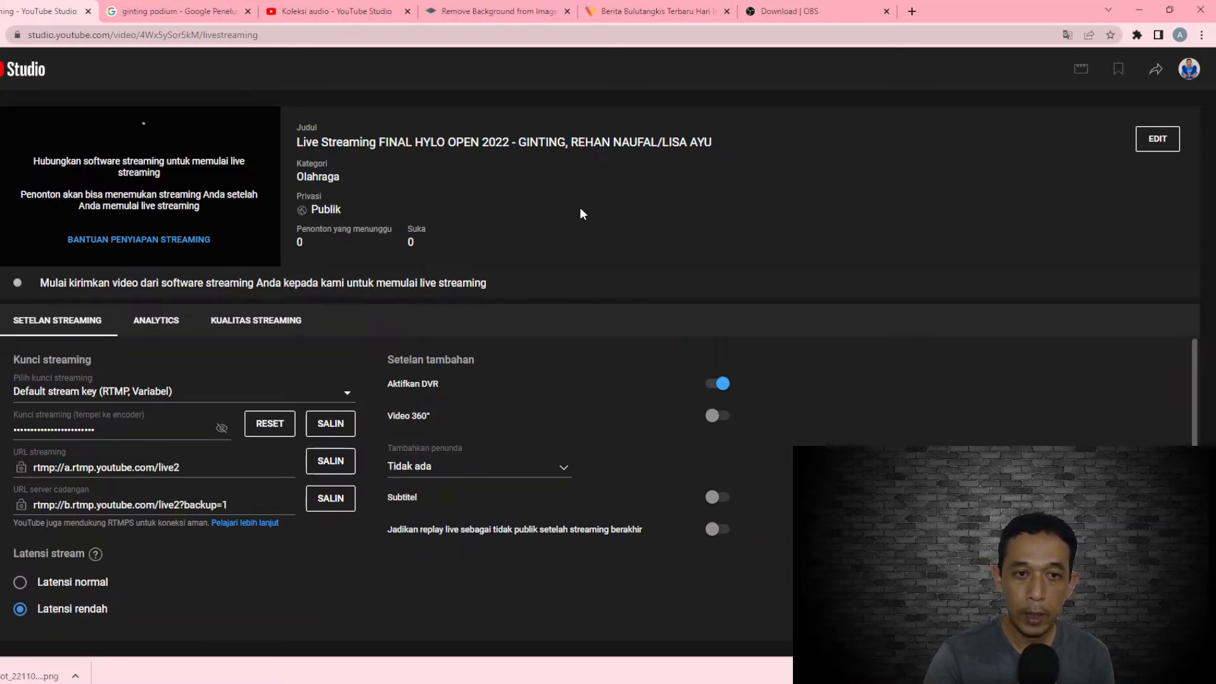
Open the stream's settings for editing and change its title to "Live StreamingAUSTRALIA OPEN 2022"
{"action": "left_click", "coordinate": [1154, 145]}
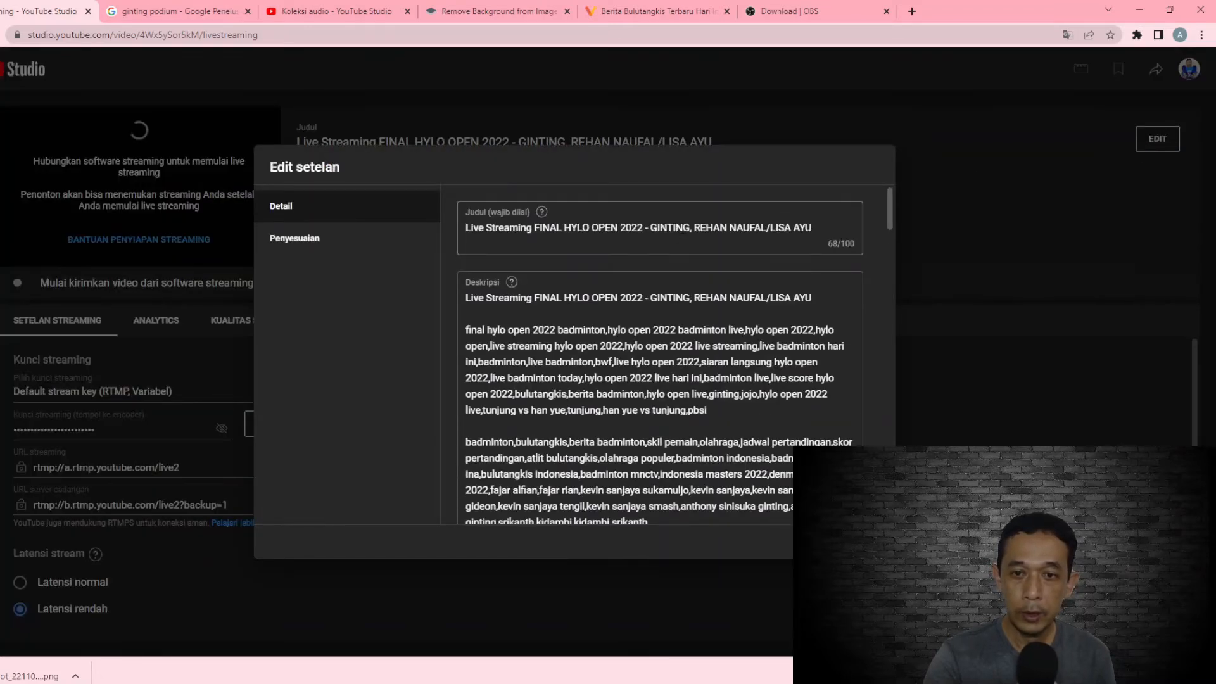
{"action": "left_click_drag", "start_coordinate": [458, 210], "coordinate": [443, 217]}
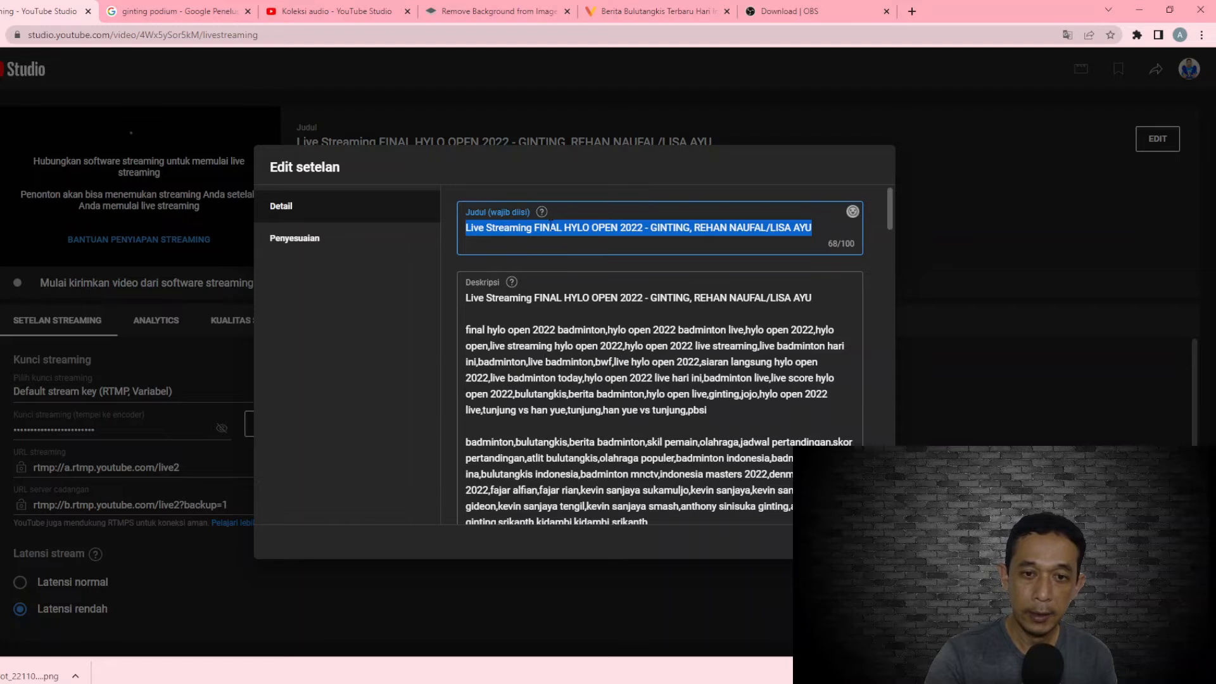
{"action": "left_click", "coordinate": [546, 229]}
{"action": "left_click_drag", "start_coordinate": [535, 229], "coordinate": [869, 260]}
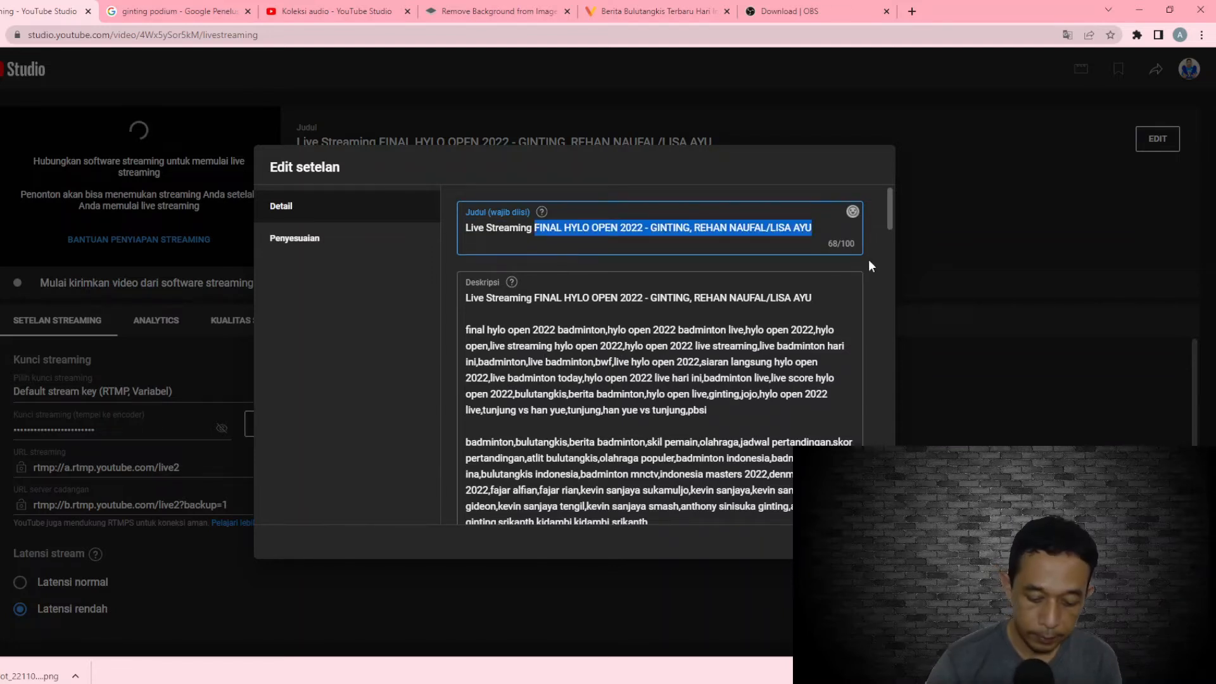
{"action": "key", "text": "BackSpace"}
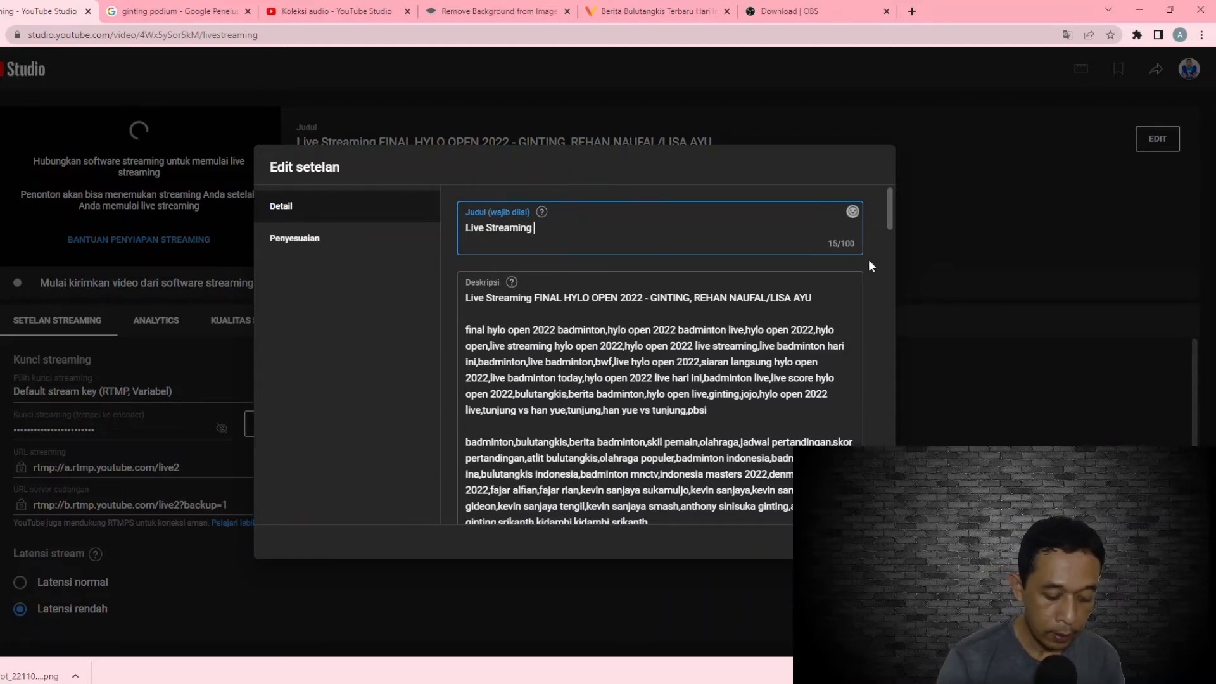
{"action": "type", "text": "austra"}
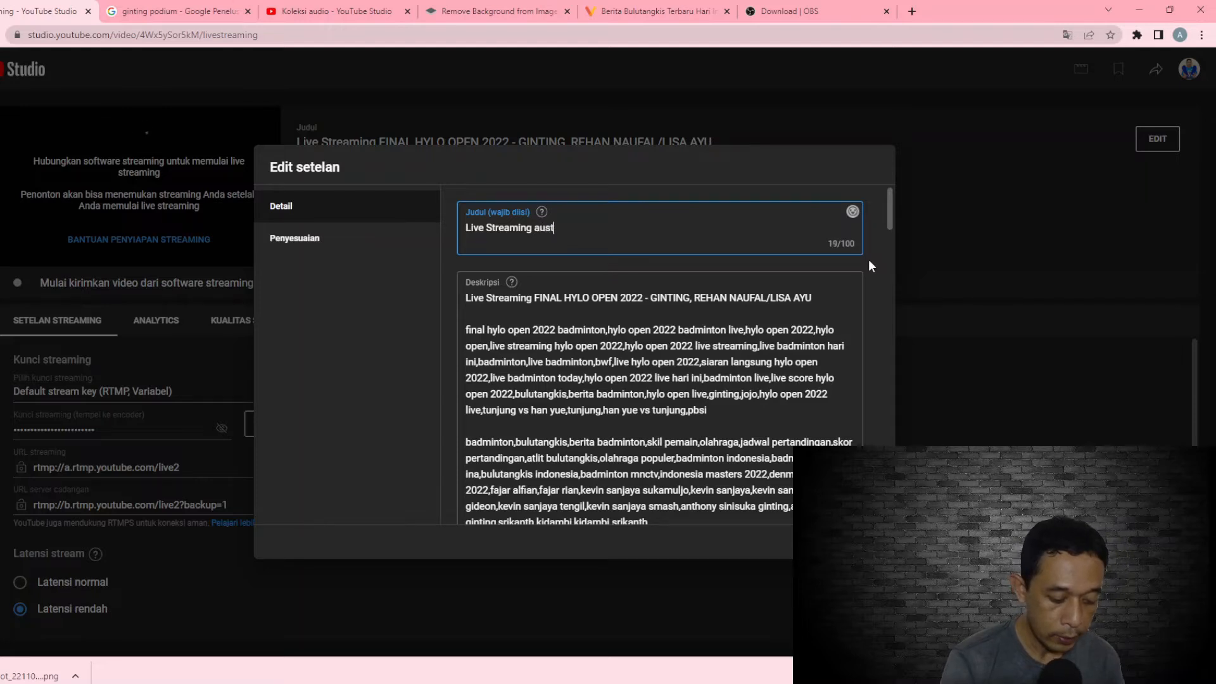
{"action": "key", "text": "BackSpace"}
{"action": "key", "text": "BackSpace"}
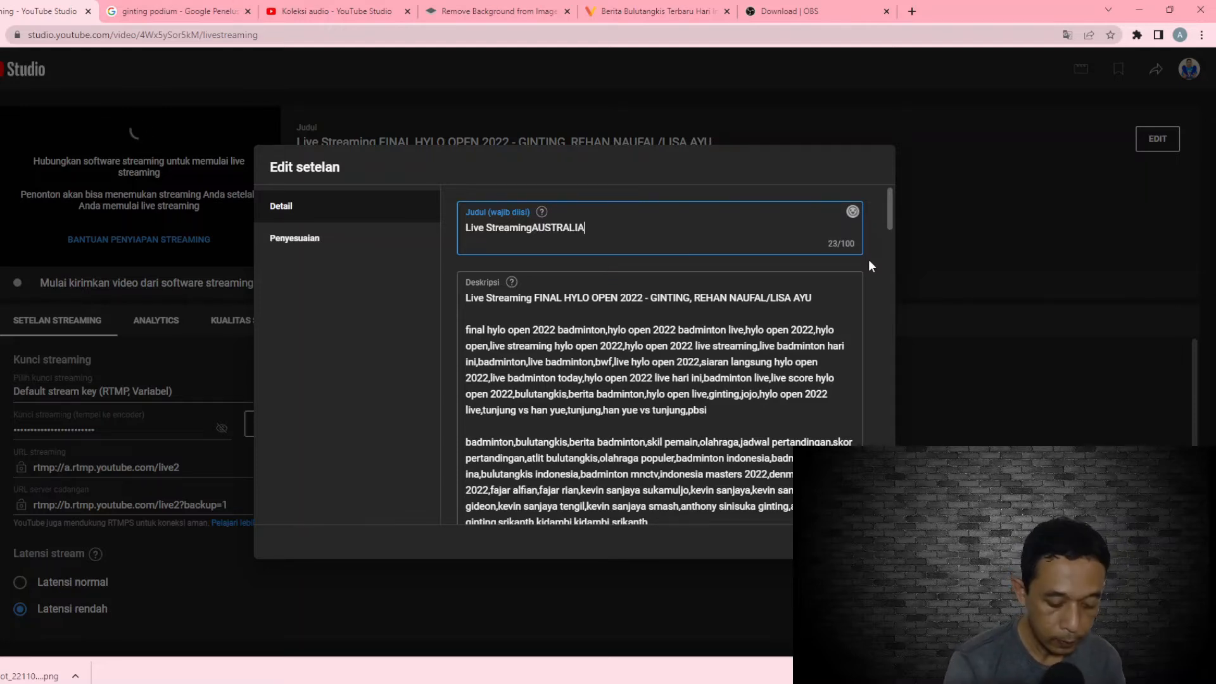
{"action": "type", "text": "OPEN 2022"}
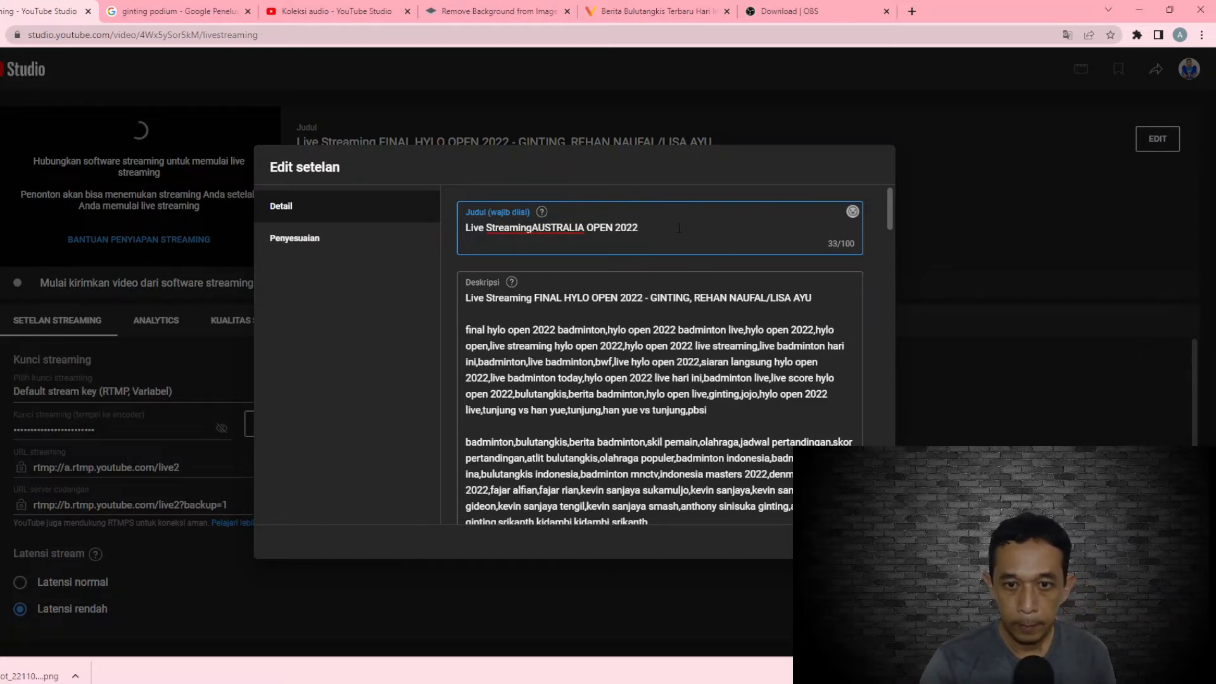
Copy the new title into the description's first line and delete the old heading text after it, keeping a blank line below
{"action": "left_click_drag", "start_coordinate": [679, 228], "coordinate": [437, 236]}
{"action": "right_click", "coordinate": [506, 228]}
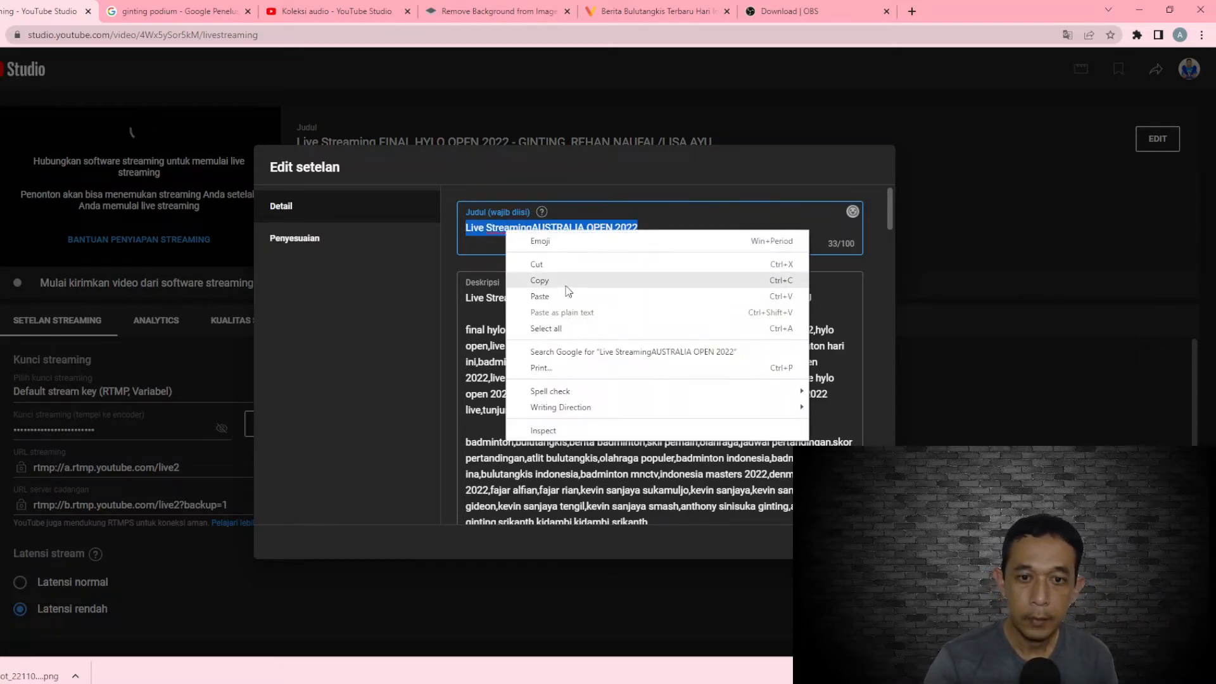
{"action": "left_click", "coordinate": [565, 282]}
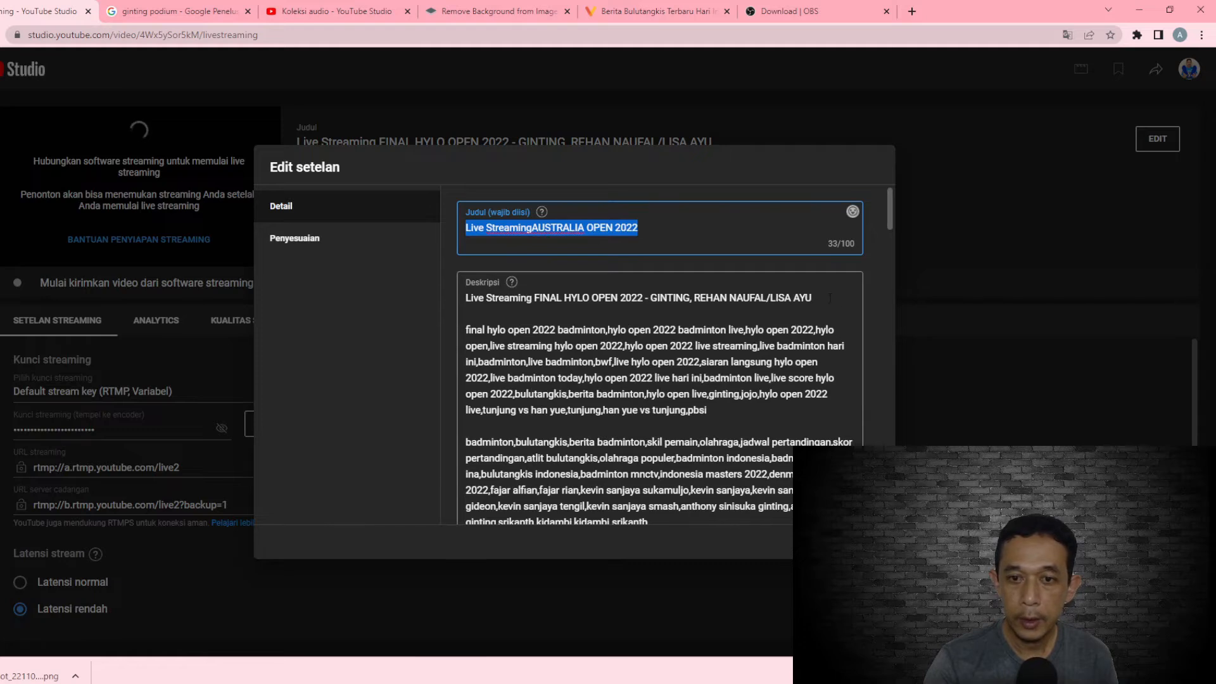
{"action": "left_click_drag", "start_coordinate": [814, 298], "coordinate": [465, 301]}
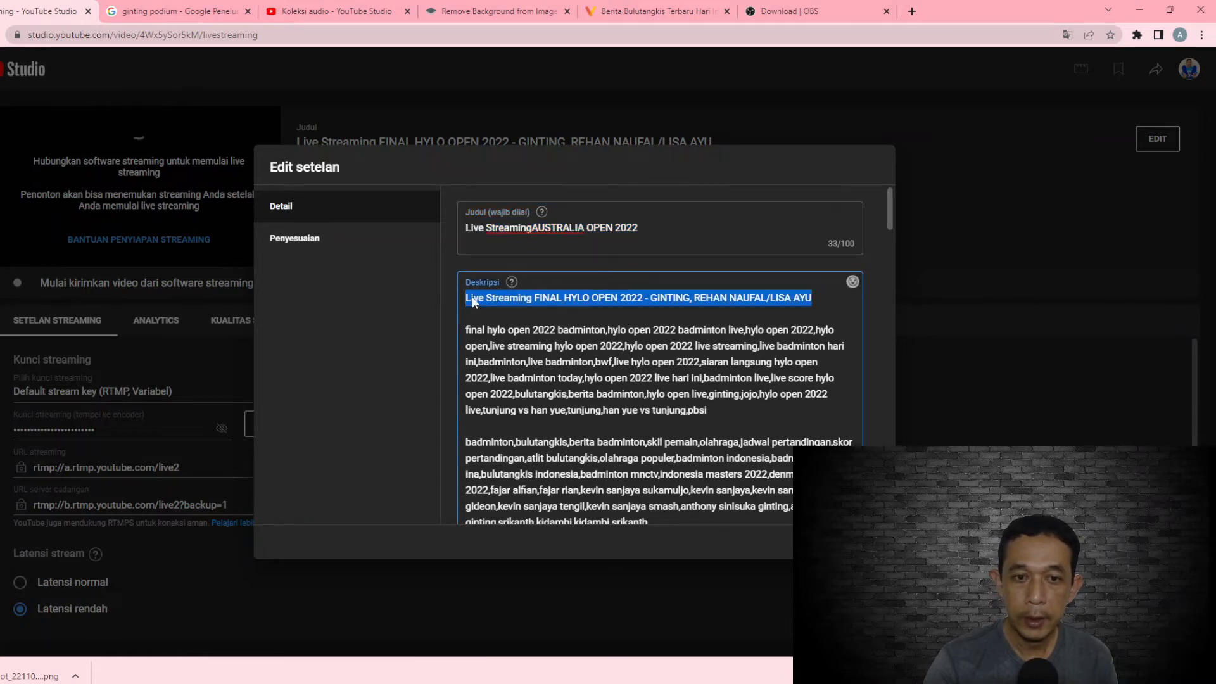
{"action": "right_click", "coordinate": [485, 297]}
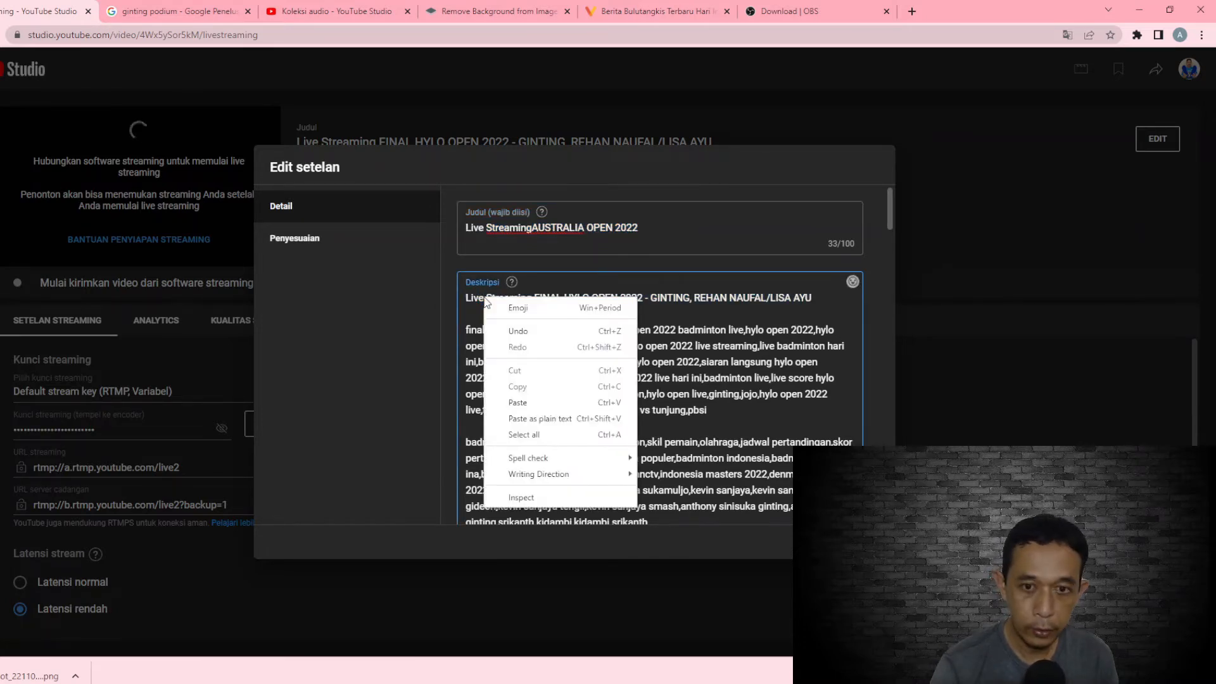
{"action": "left_click", "coordinate": [519, 402]}
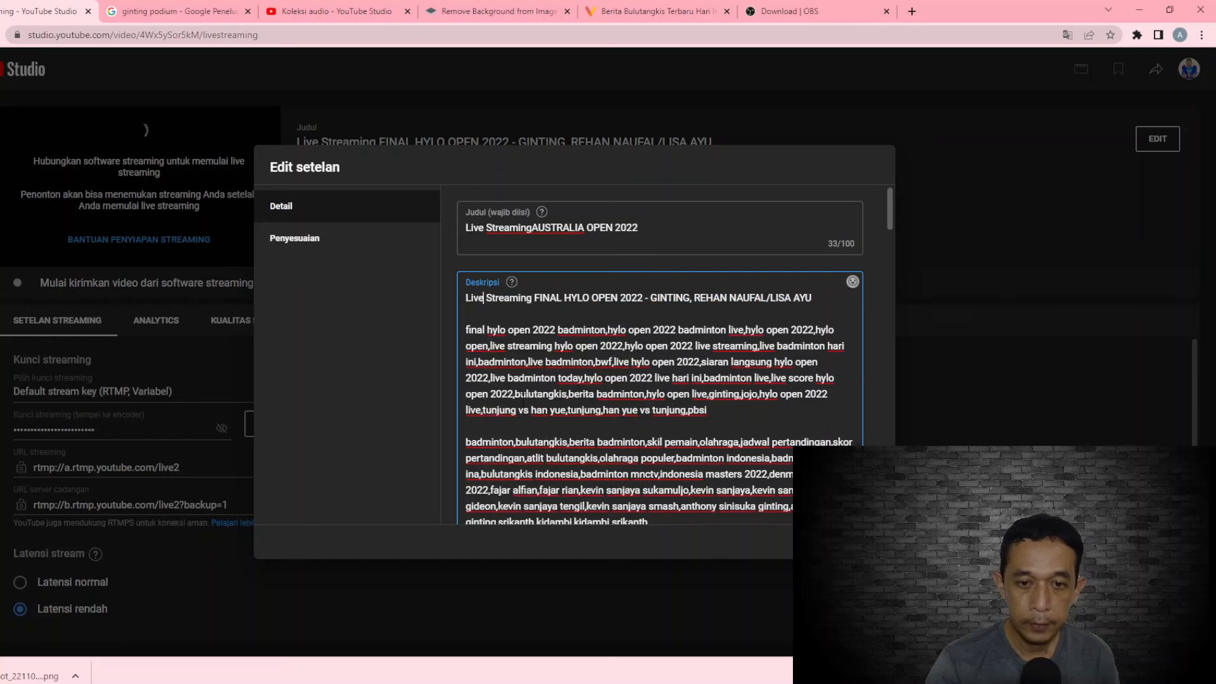
{"action": "left_click_drag", "start_coordinate": [664, 298], "coordinate": [661, 328]}
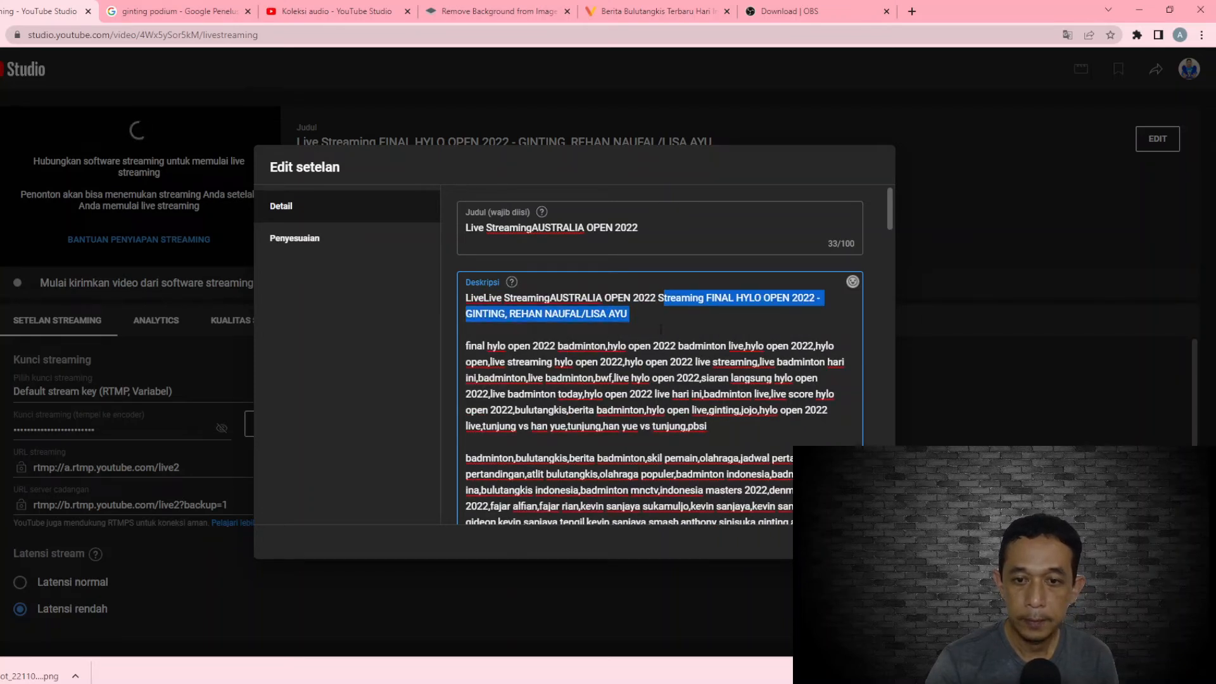
{"action": "key", "text": "BackSpace"}
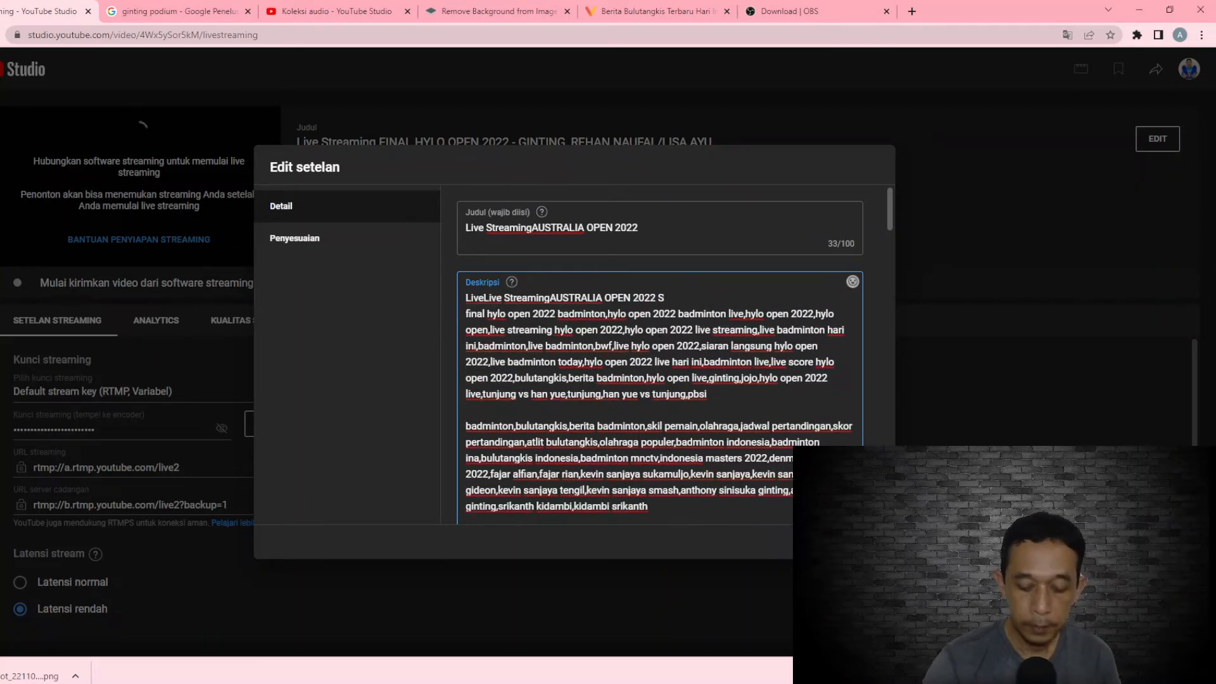
{"action": "key", "text": "Return"}
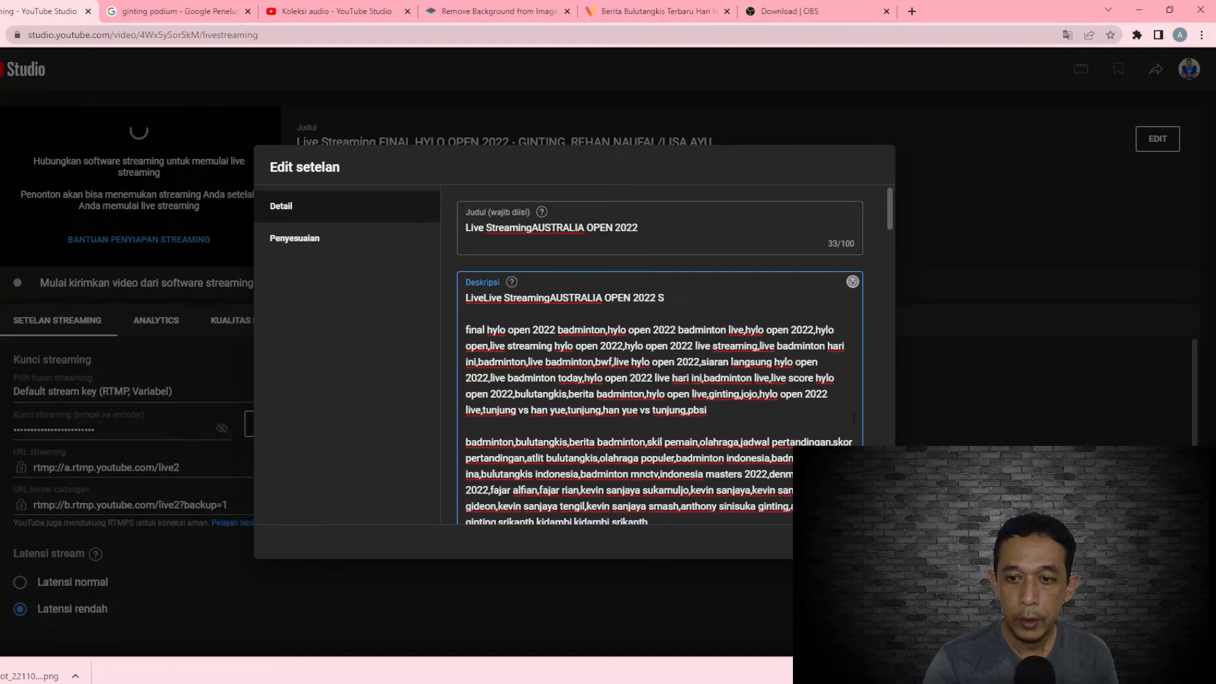
Set the stream's visibility to Tidak publik
{"action": "scroll", "coordinate": [861, 412], "scroll_direction": "down", "scroll_amount": 5}
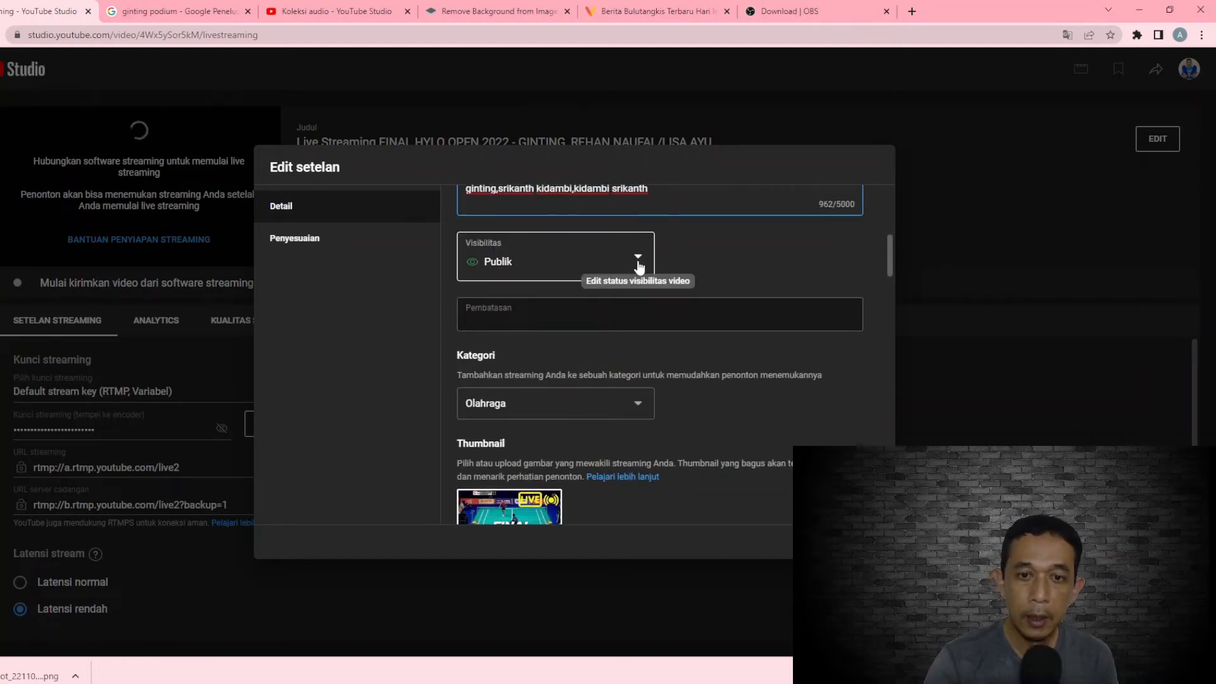
{"action": "left_click", "coordinate": [640, 263]}
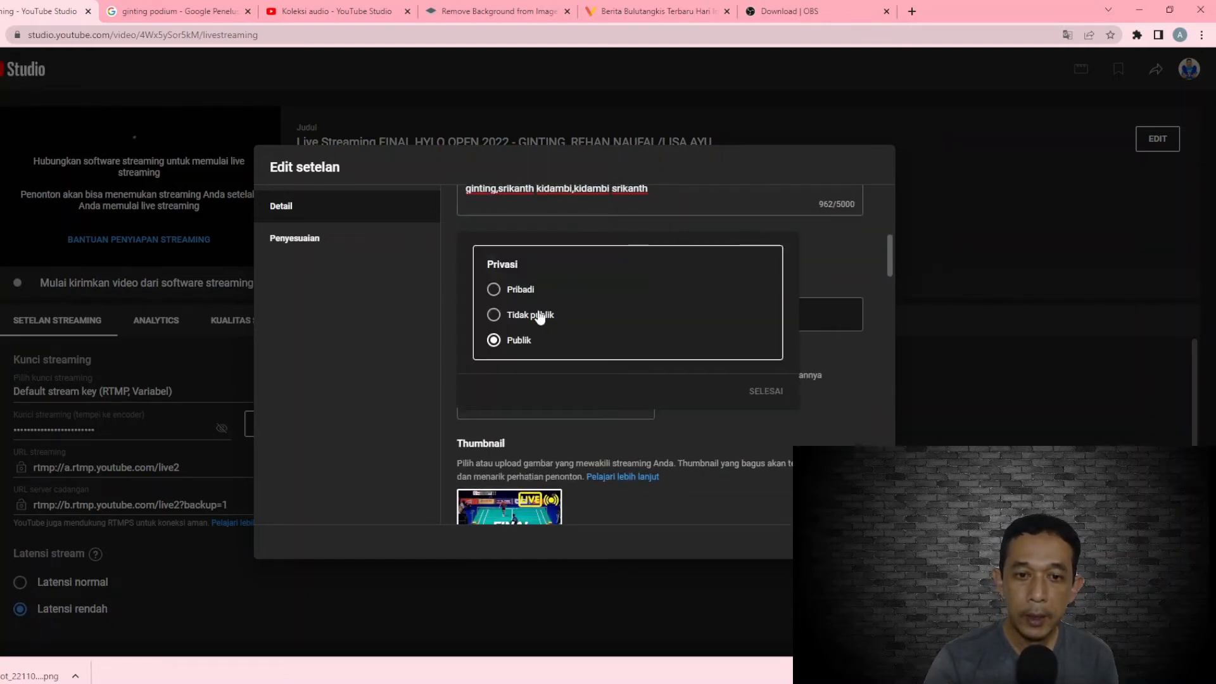
{"action": "left_click", "coordinate": [511, 317]}
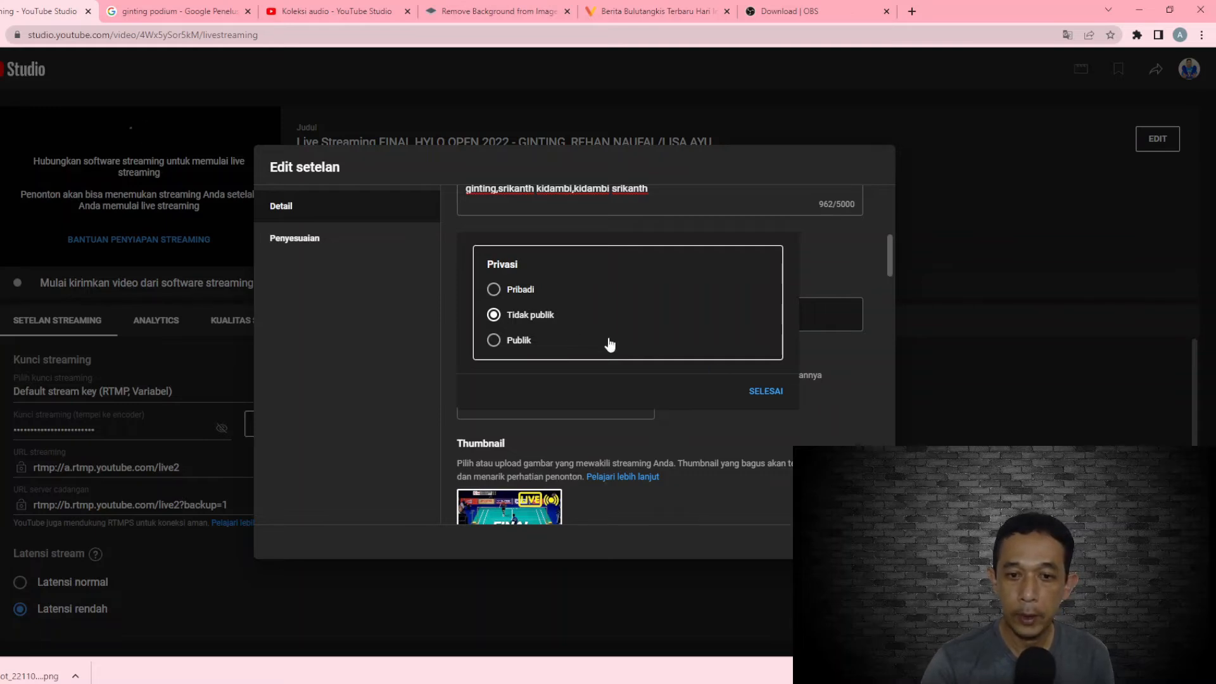
{"action": "left_click", "coordinate": [769, 397]}
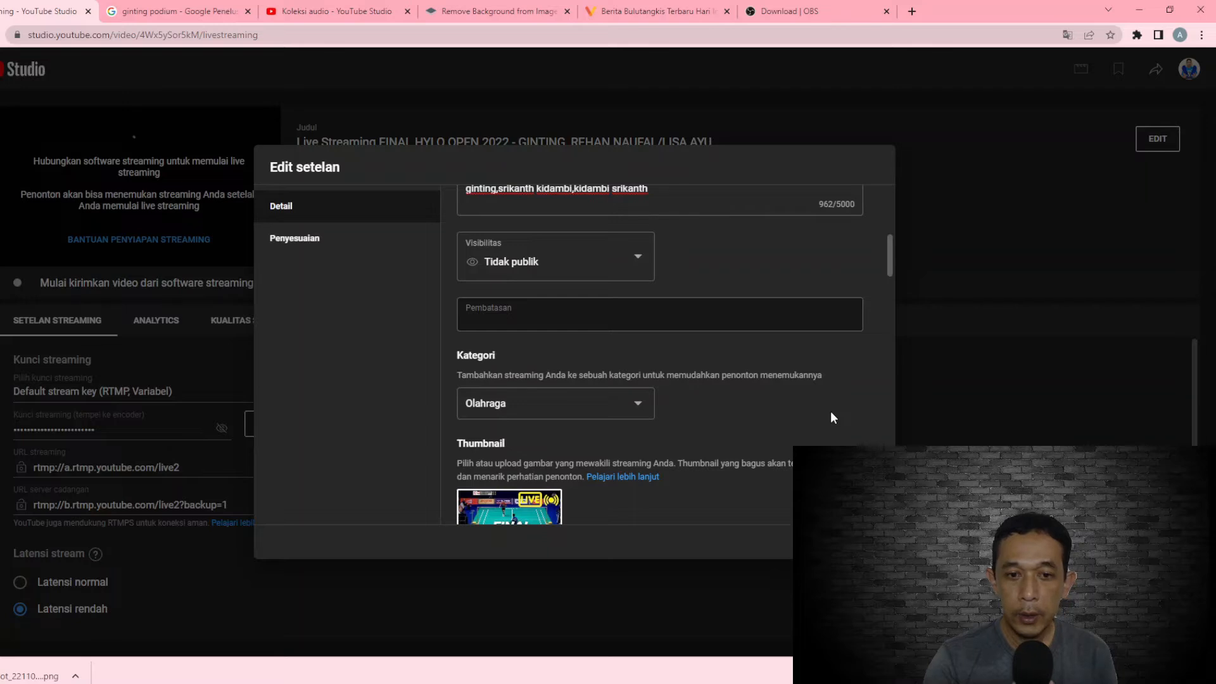
Look through the available stream categories, leaving Olahraga selected
{"action": "scroll", "coordinate": [831, 412], "scroll_direction": "down", "scroll_amount": 1}
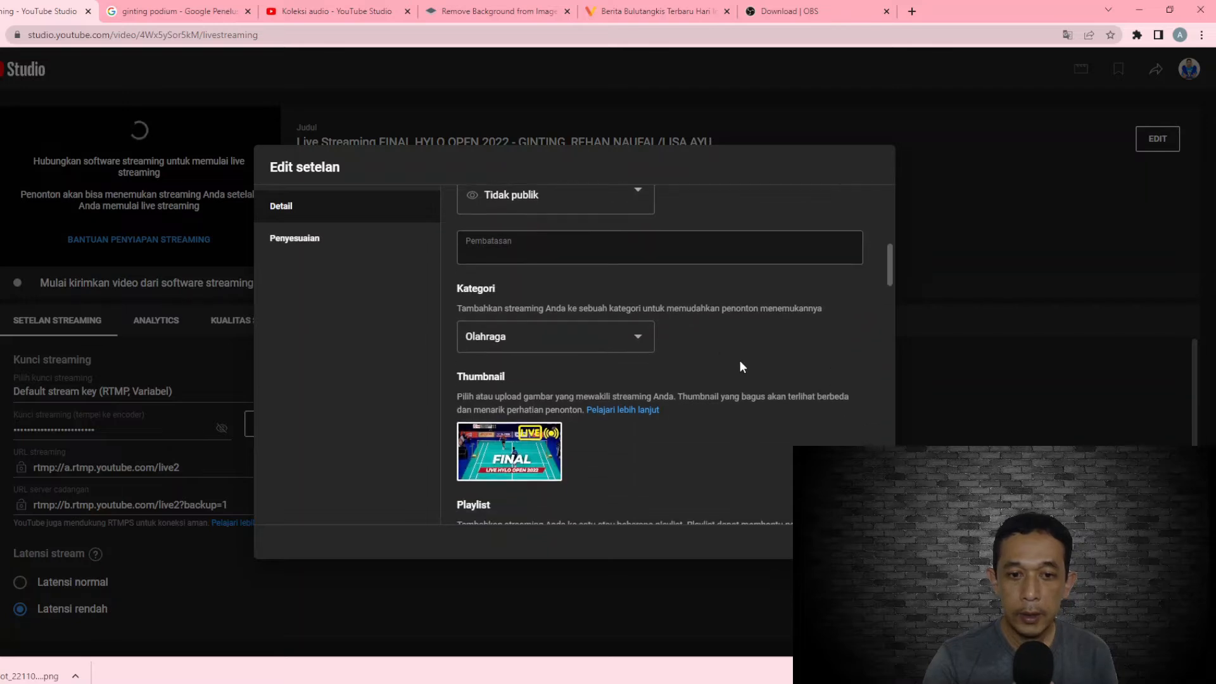
{"action": "left_click", "coordinate": [638, 342]}
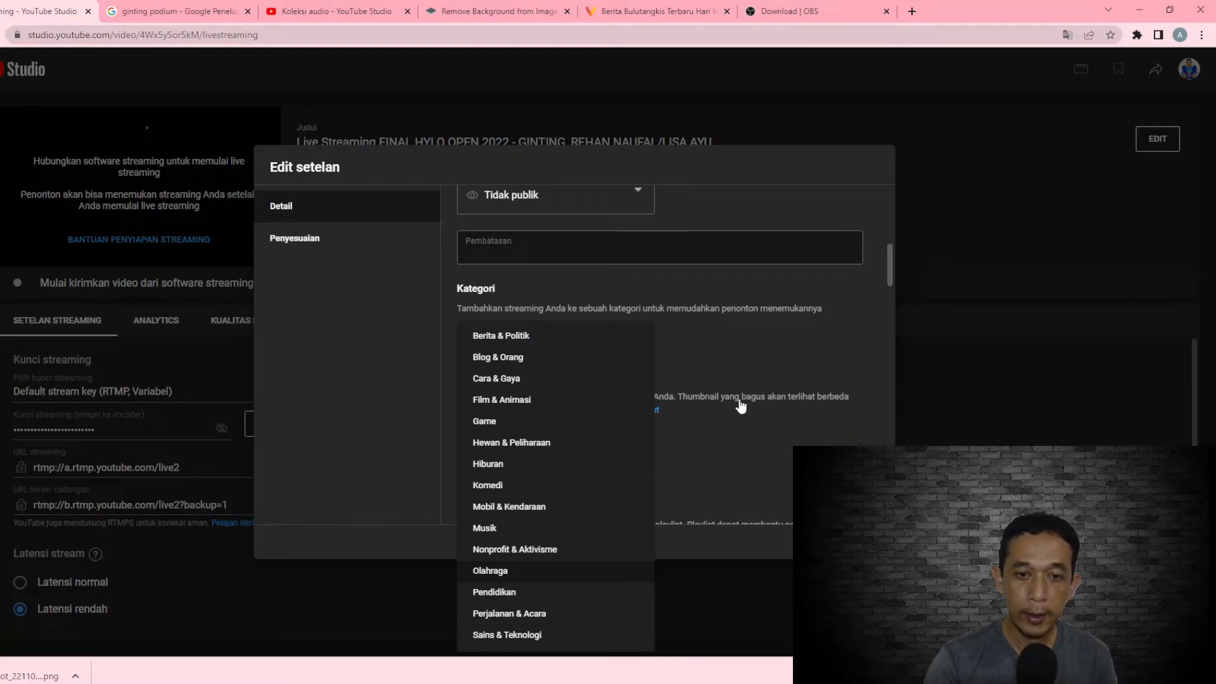
{"action": "left_click", "coordinate": [774, 385]}
Look at the thumbnail file picker and the available playlists in the stream's details
{"action": "scroll", "coordinate": [820, 392], "scroll_direction": "down", "scroll_amount": 2}
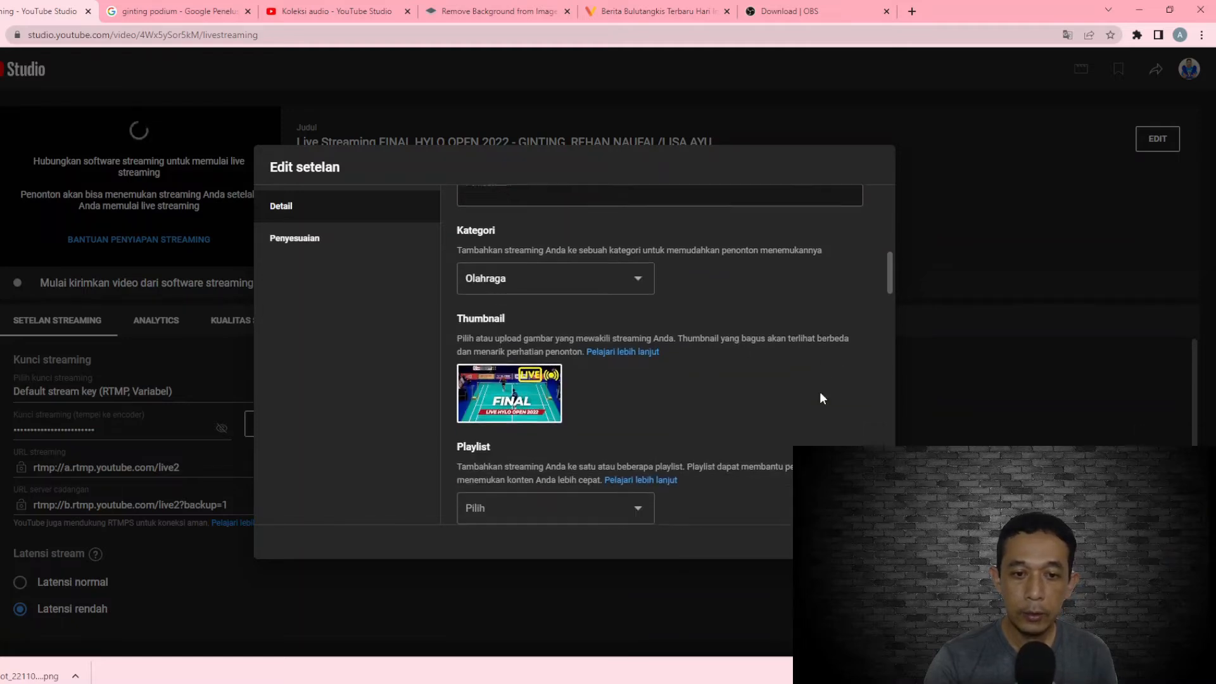
{"action": "mouse_move", "coordinate": [552, 306]}
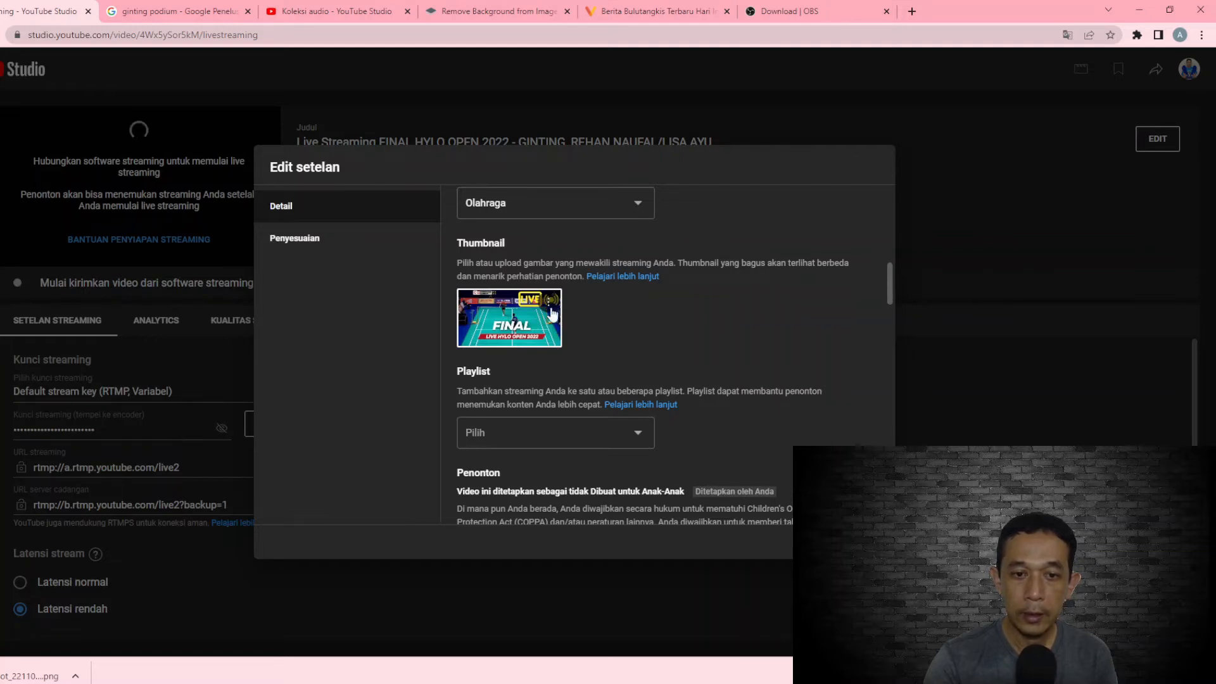
{"action": "left_click", "coordinate": [554, 327]}
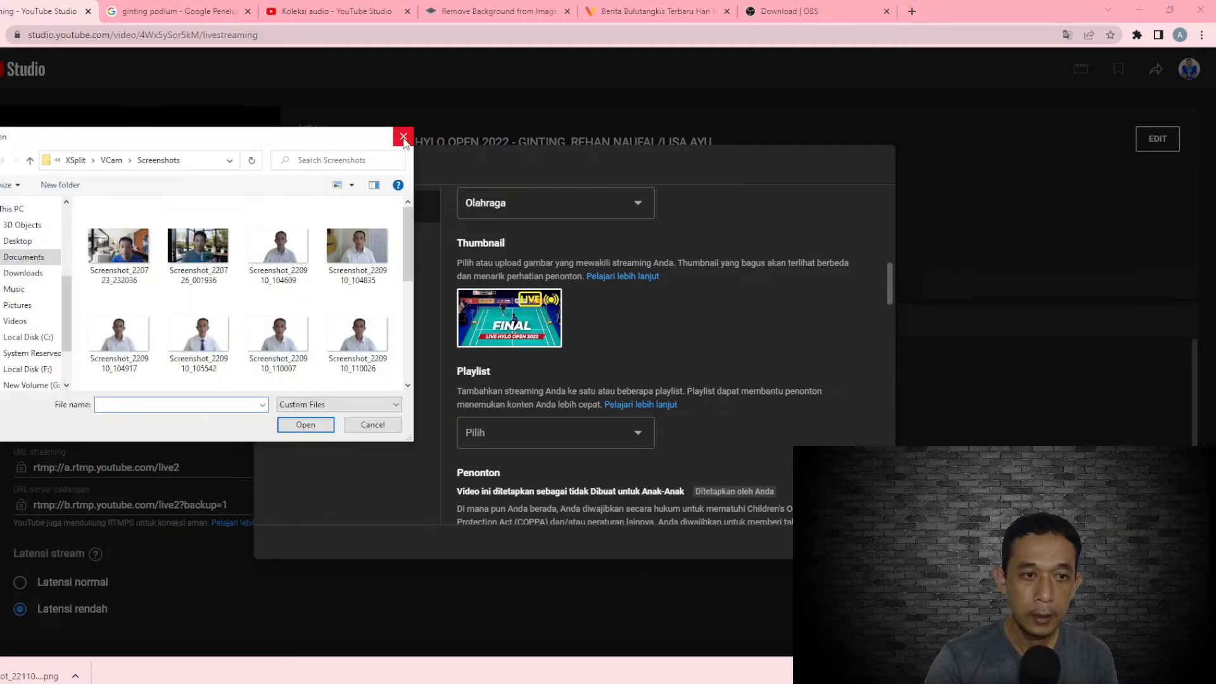
{"action": "left_click", "coordinate": [404, 137]}
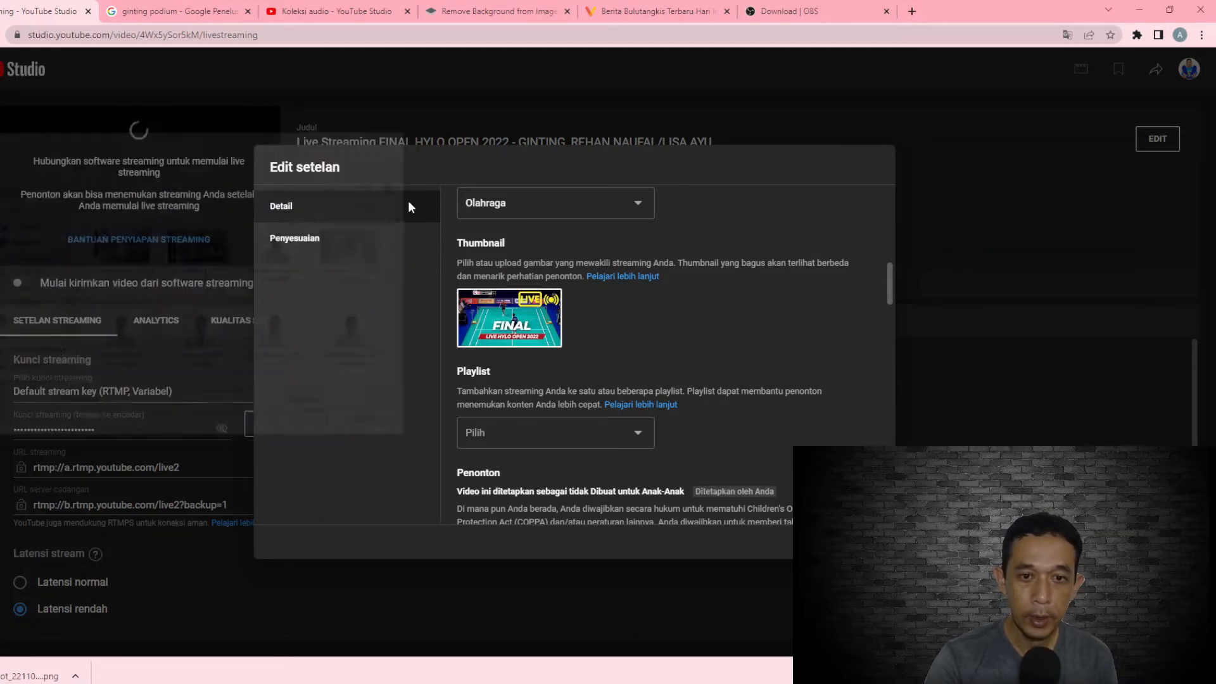
{"action": "scroll", "coordinate": [754, 359], "scroll_direction": "down", "scroll_amount": 2}
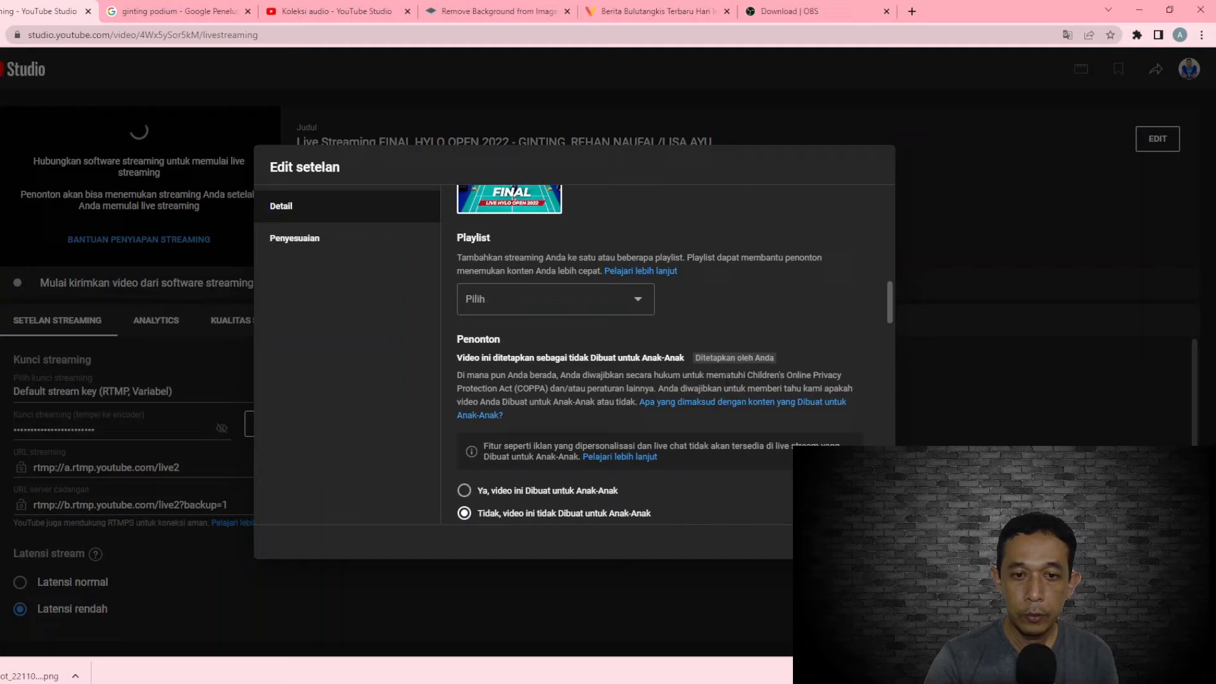
{"action": "left_click", "coordinate": [641, 307]}
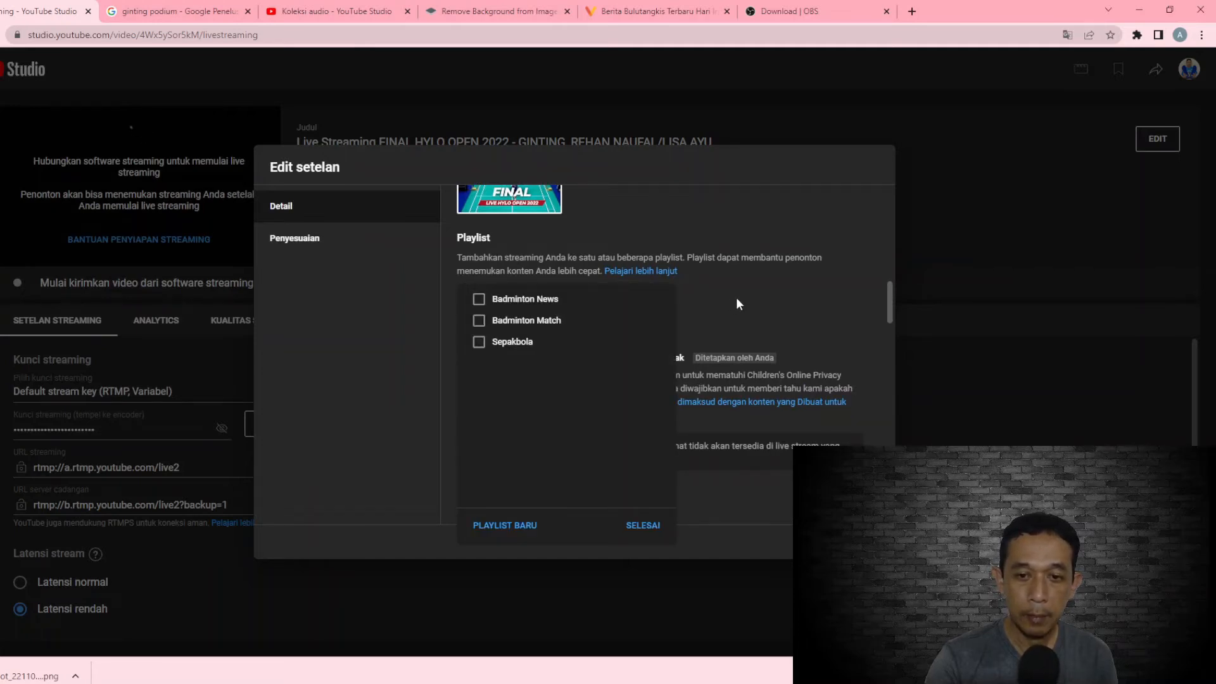
{"action": "left_click", "coordinate": [651, 522]}
Read through the stream's audience, paid promotion, automatic segment, place, tag, language and recording date settings
{"action": "scroll", "coordinate": [785, 454], "scroll_direction": "down", "scroll_amount": 1}
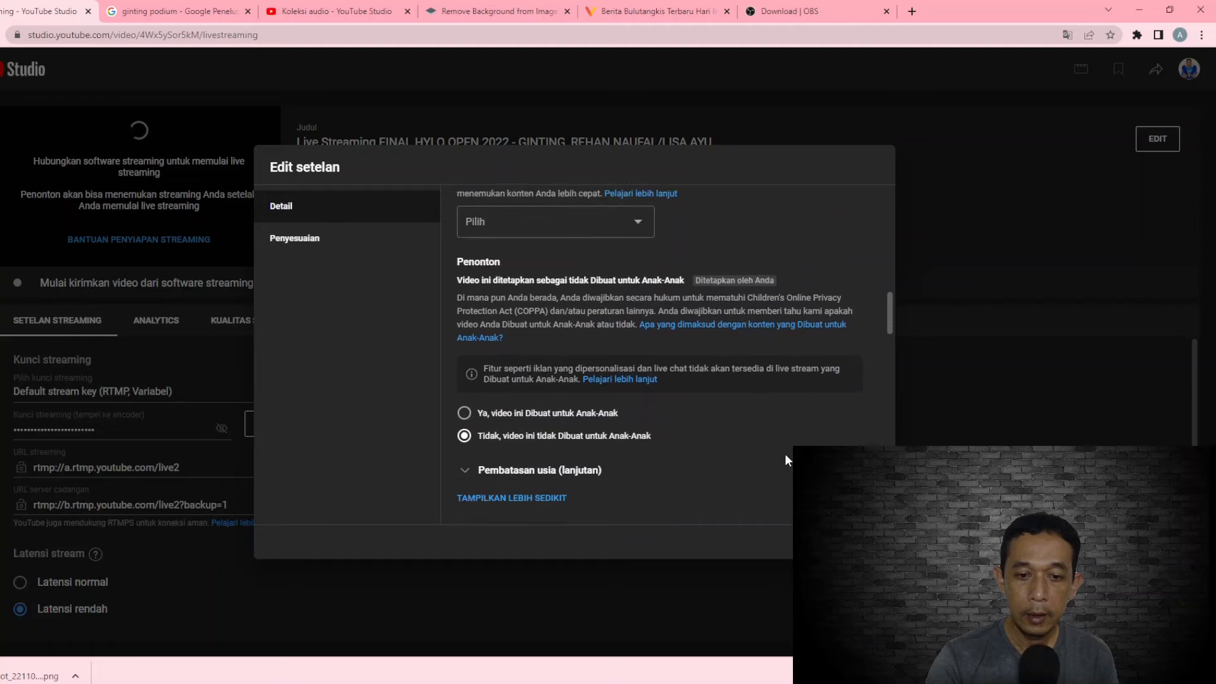
{"action": "scroll", "coordinate": [785, 454], "scroll_direction": "down", "scroll_amount": 2}
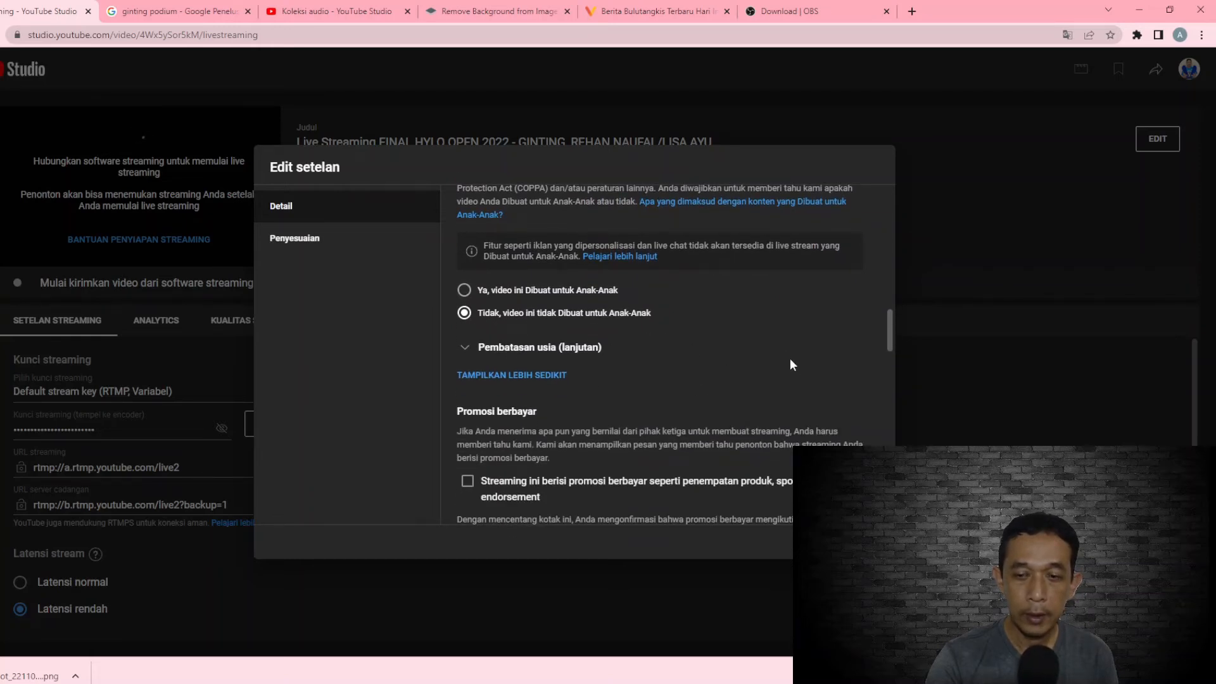
{"action": "scroll", "coordinate": [792, 362], "scroll_direction": "down", "scroll_amount": 2}
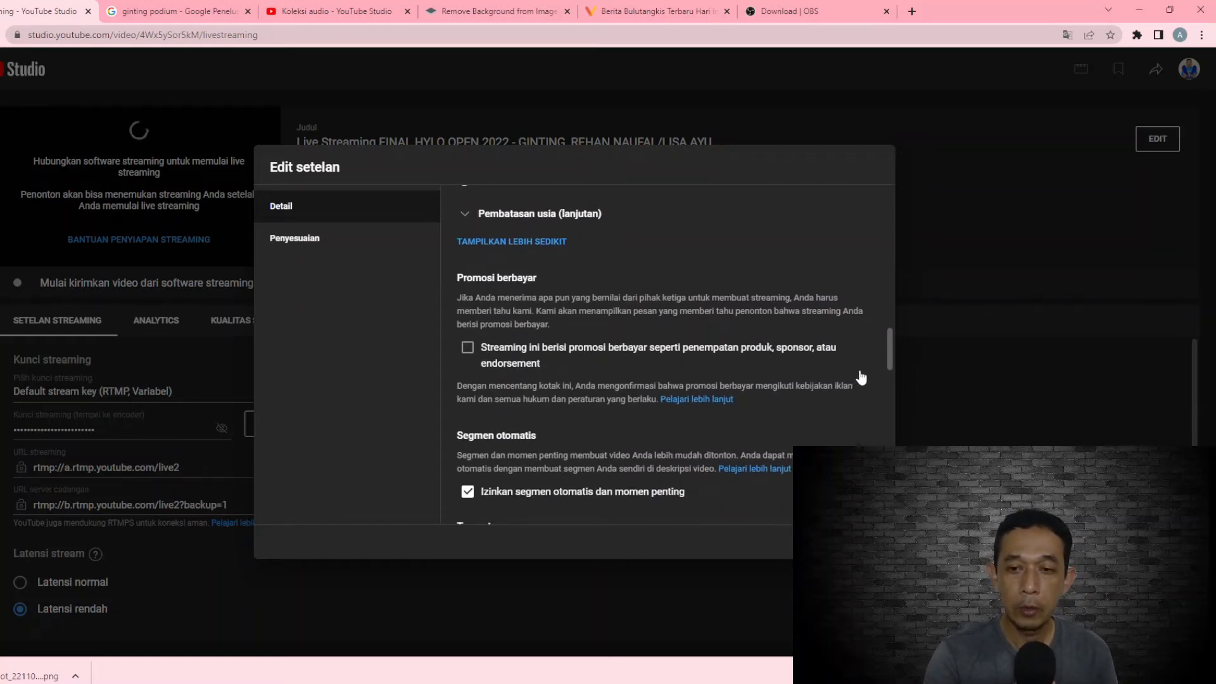
{"action": "scroll", "coordinate": [861, 378], "scroll_direction": "down", "scroll_amount": 4}
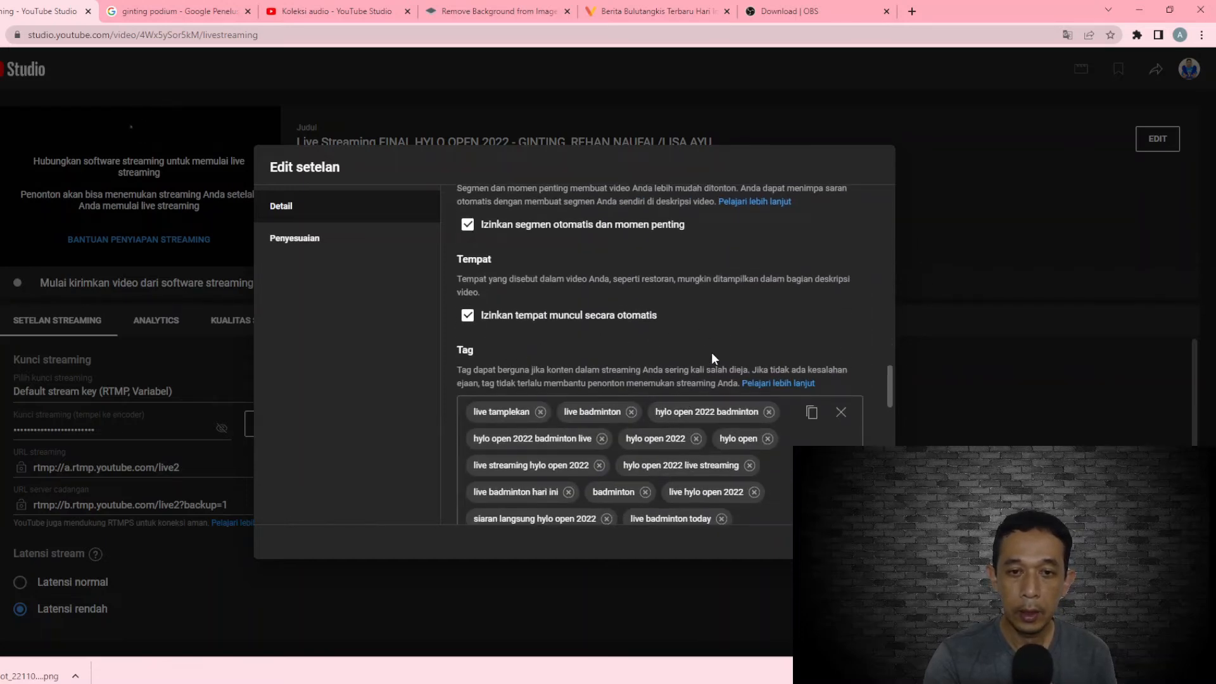
{"action": "scroll", "coordinate": [713, 359], "scroll_direction": "down", "scroll_amount": 4}
{"action": "scroll", "coordinate": [712, 359], "scroll_direction": "down", "scroll_amount": 3}
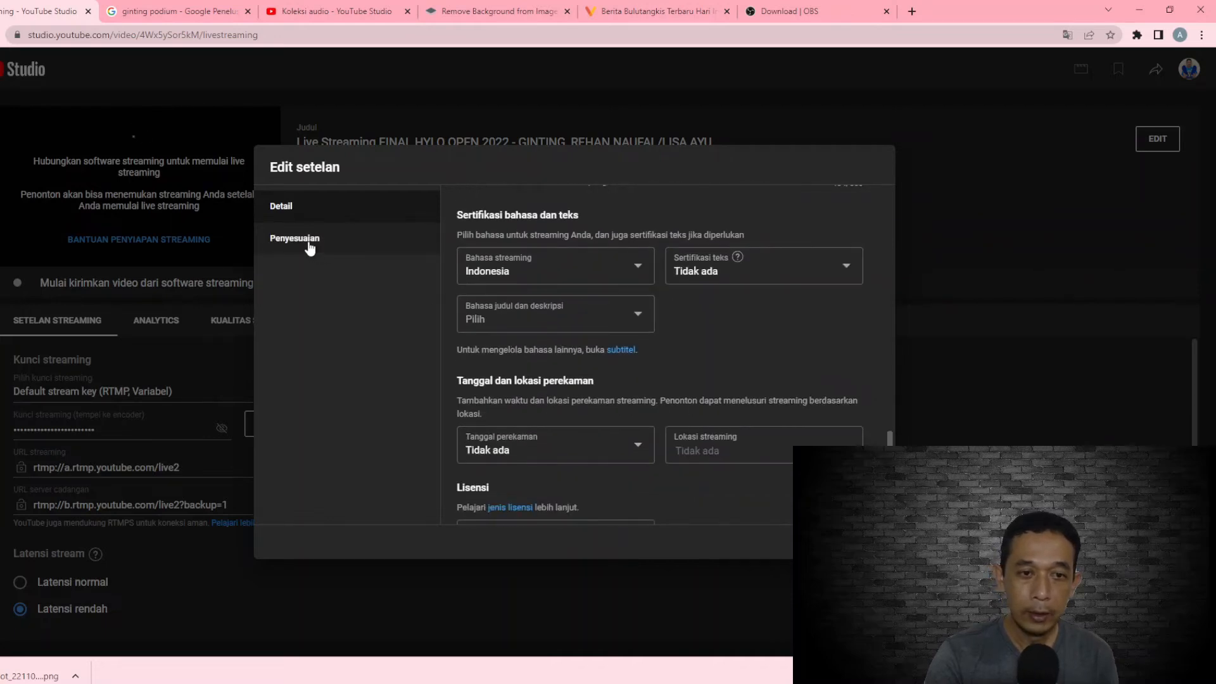
Enable live chat in the Penyesuaian settings, keeping Subscriber mode with a 1 menit minimum duration, and save the stream settings
{"action": "left_click", "coordinate": [310, 244]}
{"action": "scroll", "coordinate": [692, 311], "scroll_direction": "up", "scroll_amount": 1}
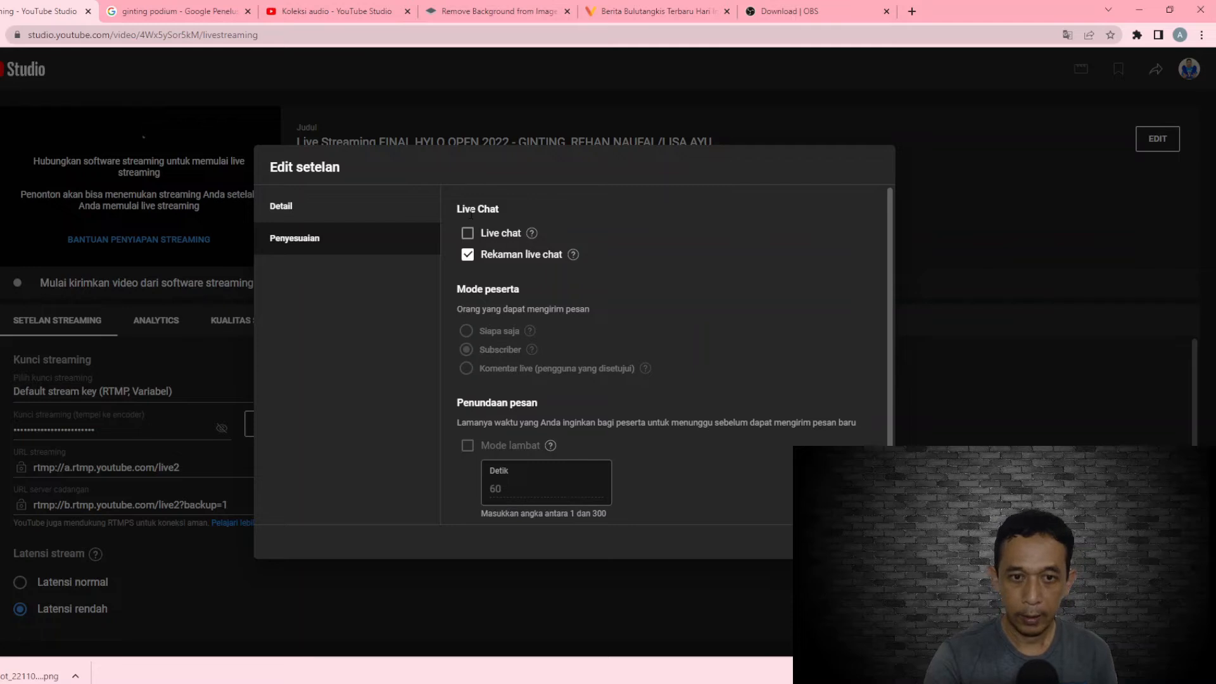
{"action": "left_click", "coordinate": [468, 234]}
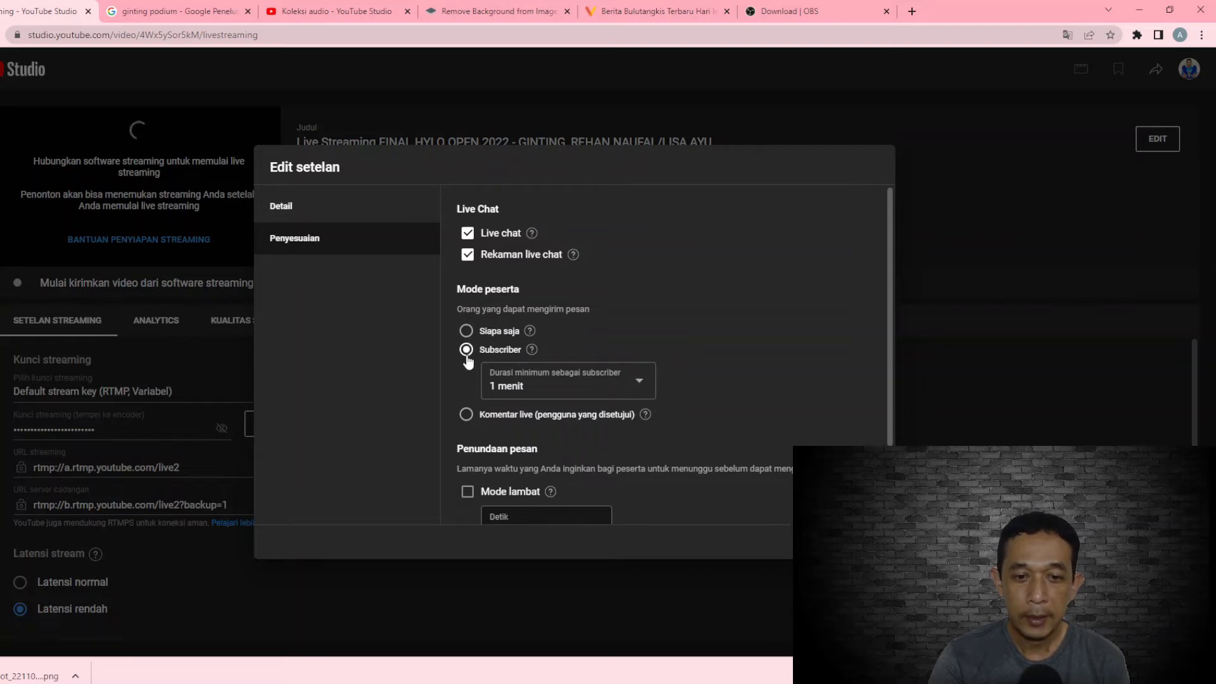
{"action": "left_click", "coordinate": [642, 391]}
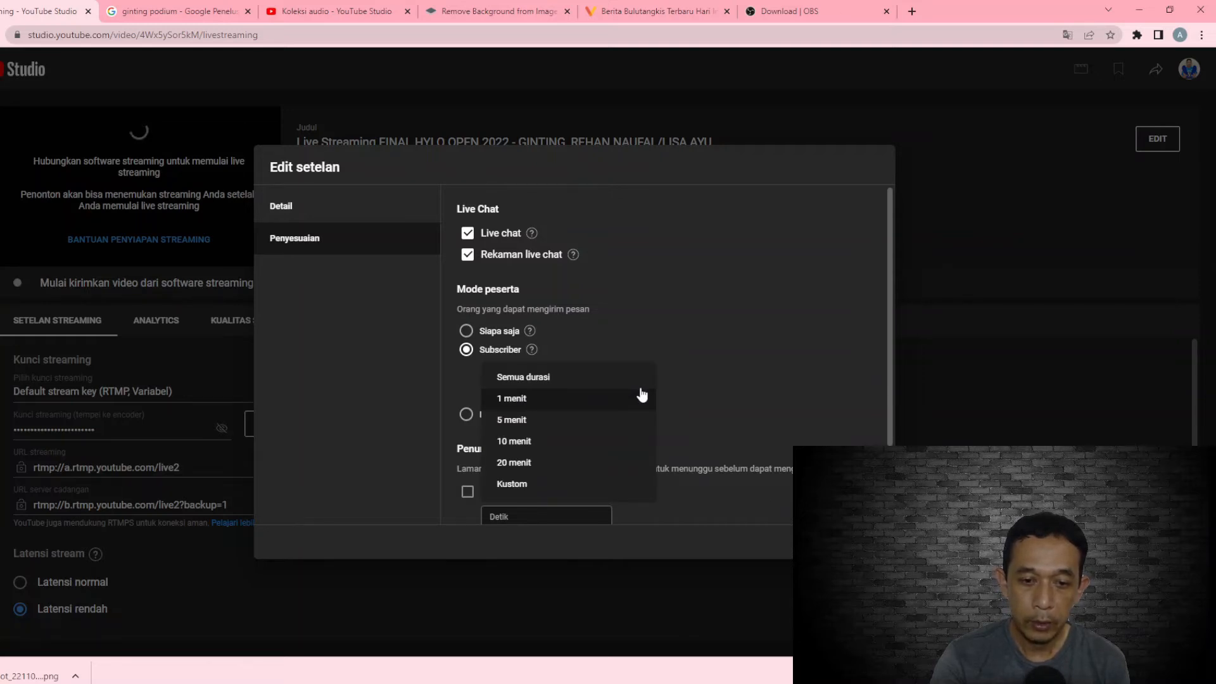
{"action": "left_click", "coordinate": [721, 372]}
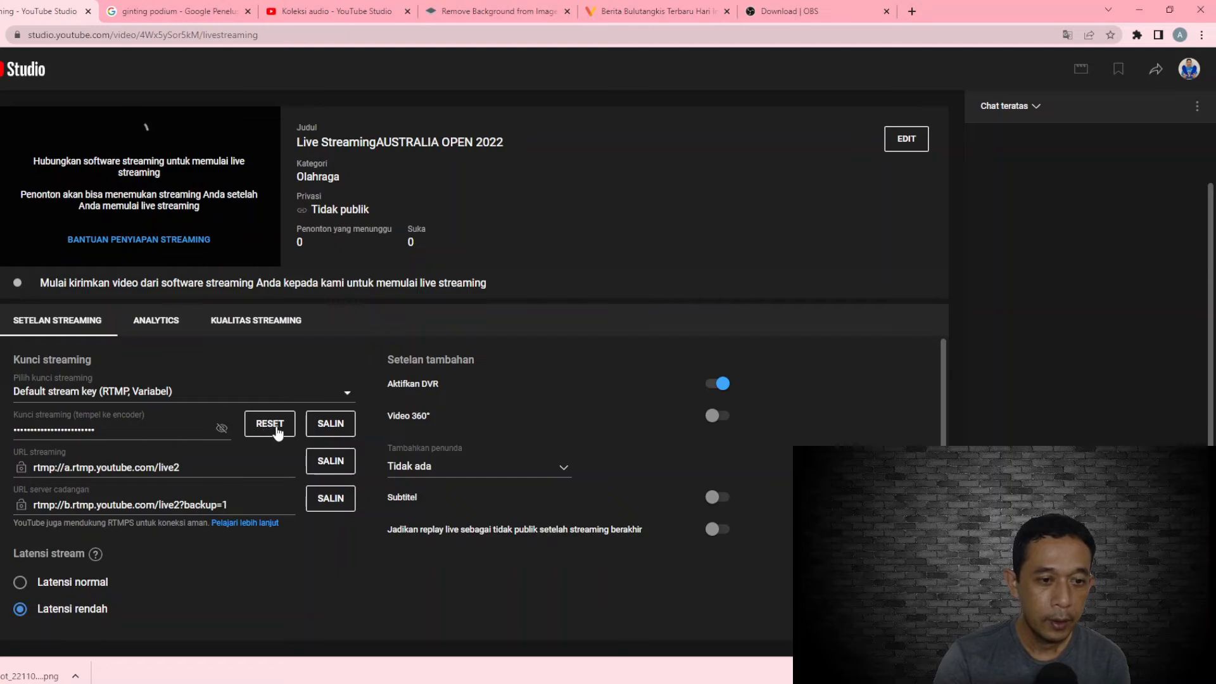
Switch to OBS Studio, open its stream settings and check the service choices, keeping YouTube - RTMPS
{"action": "left_click", "coordinate": [223, 431]}
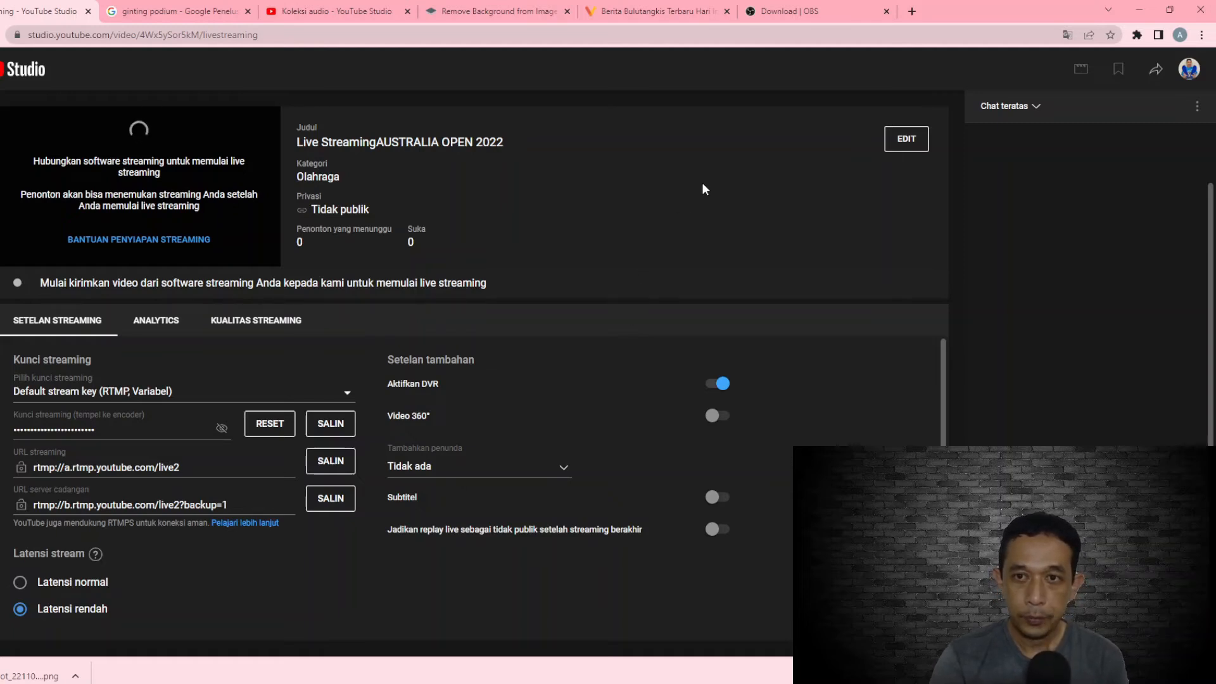
{"action": "left_click", "coordinate": [813, 11]}
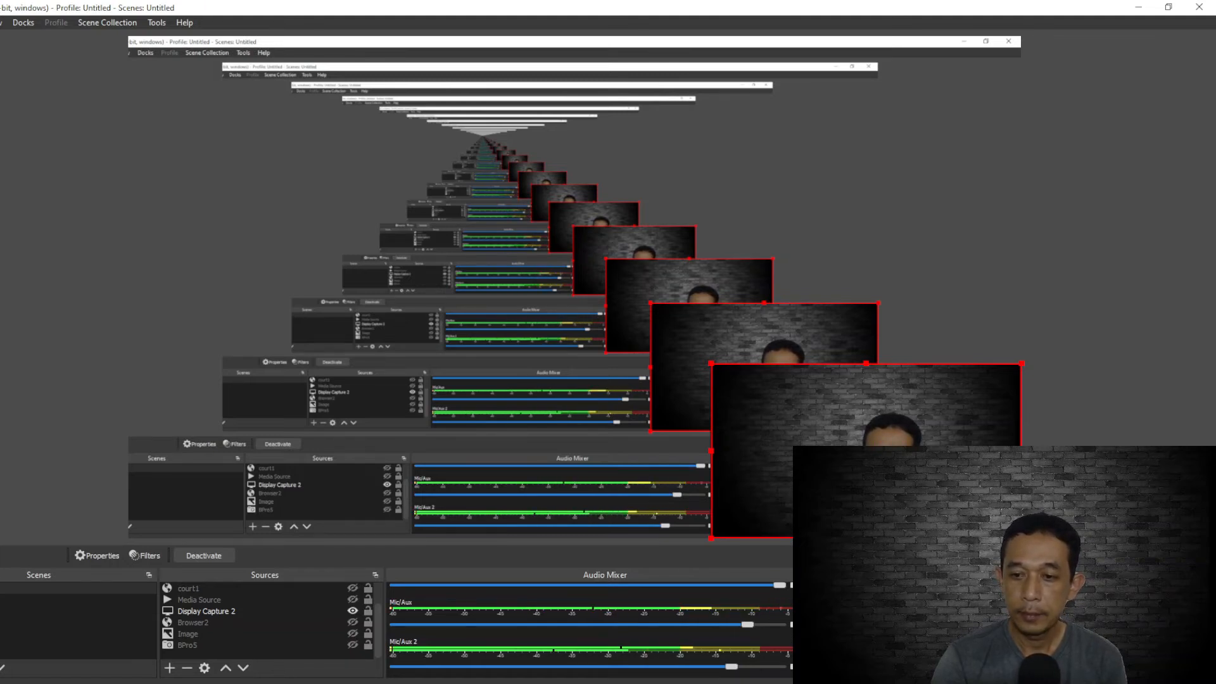
{"action": "left_click", "coordinate": [1127, 656]}
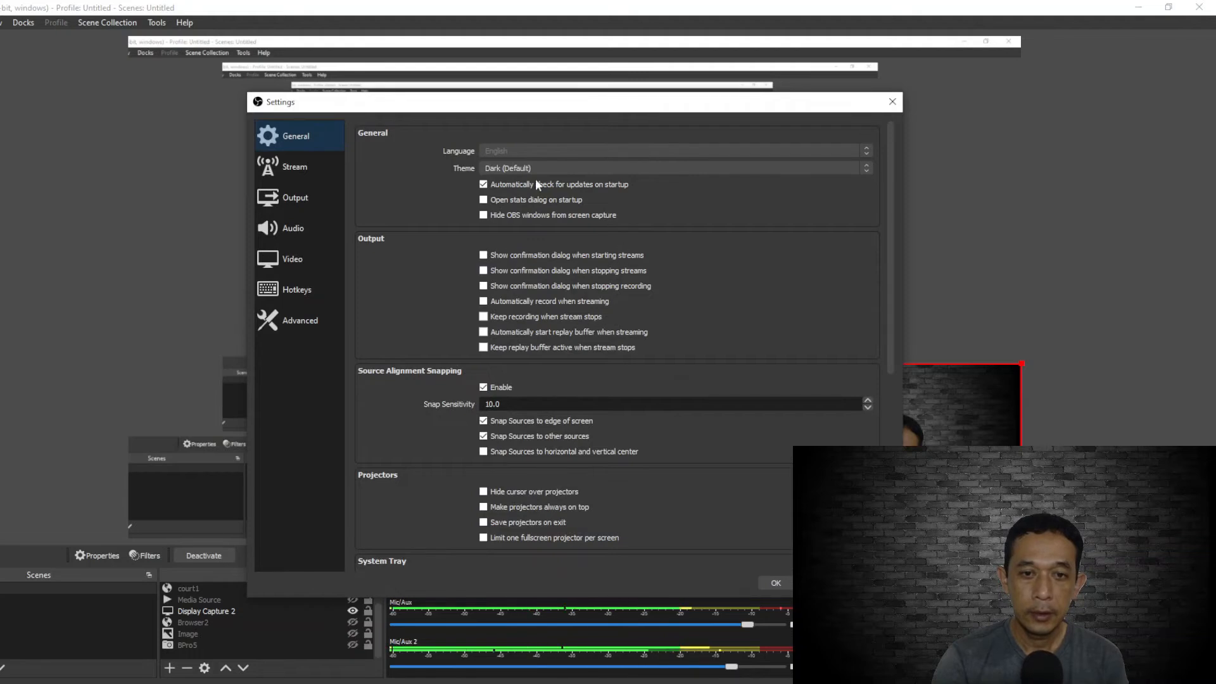
{"action": "left_click", "coordinate": [299, 165]}
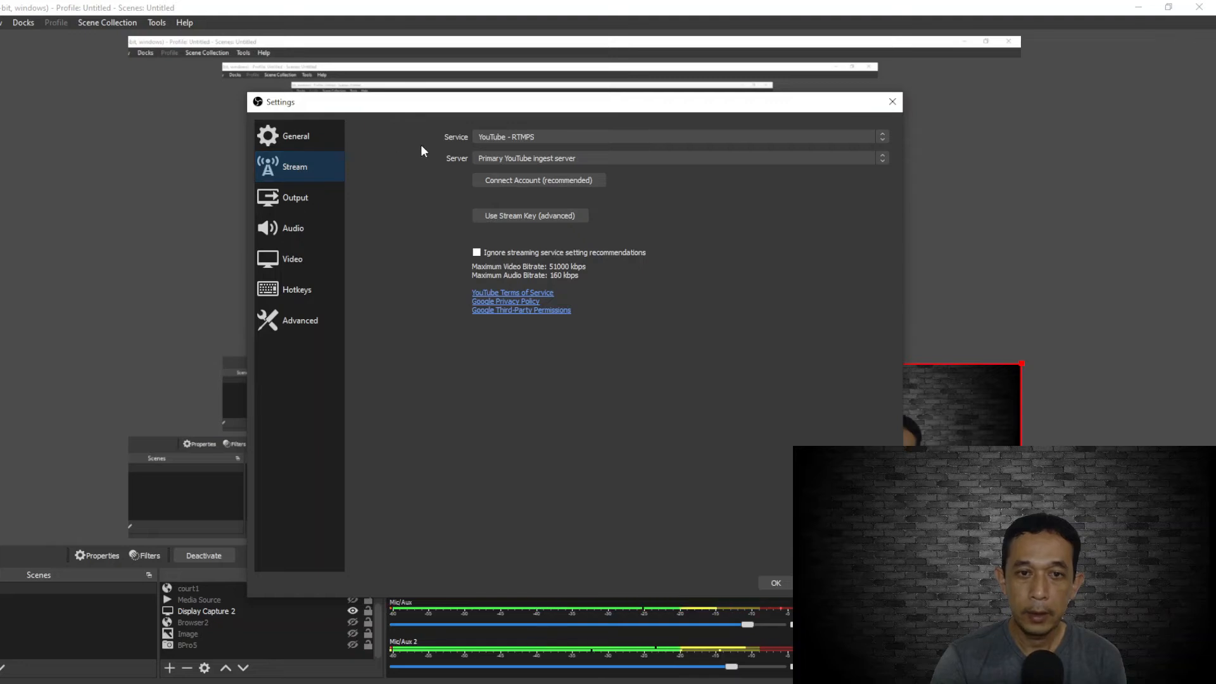
{"action": "left_click", "coordinate": [612, 139]}
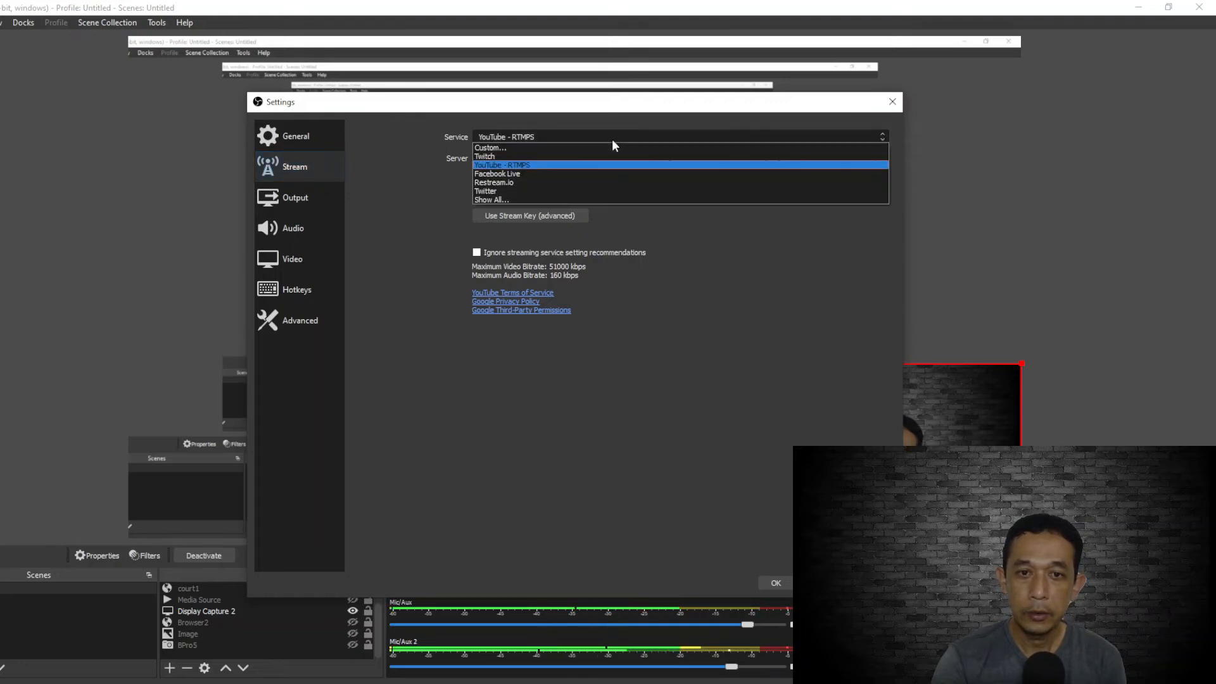
{"action": "left_click", "coordinate": [418, 137]}
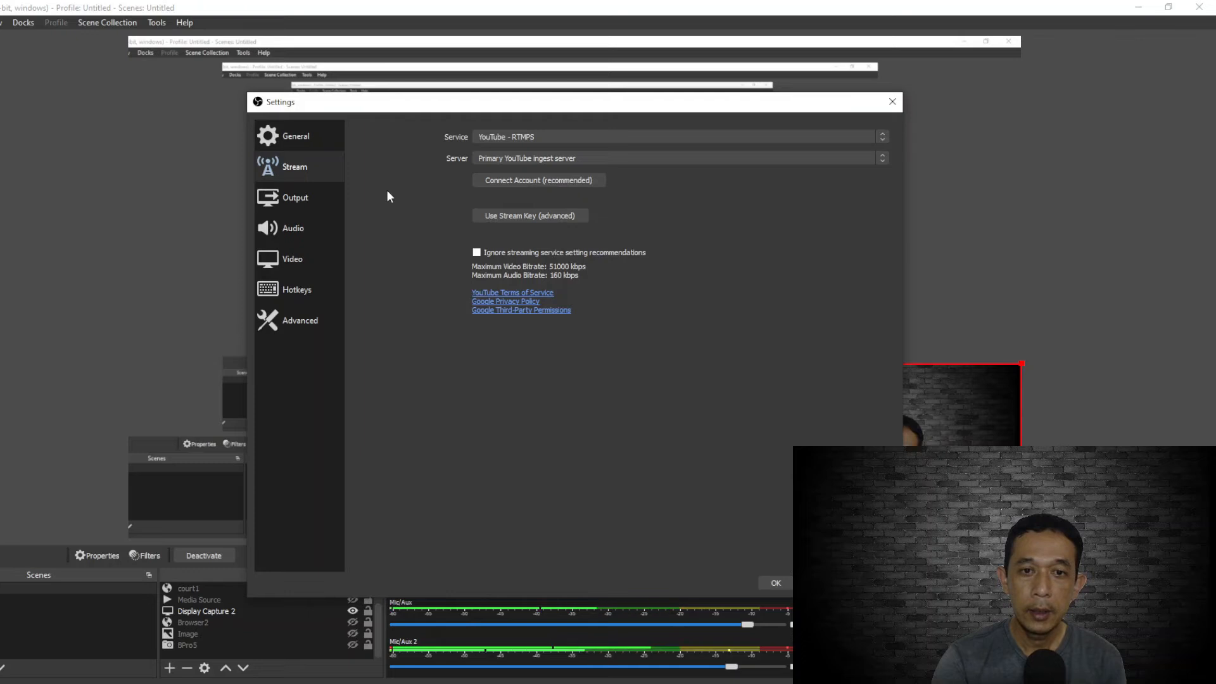
Choose to use a stream key in OBS Studio with the key shown, and get the streaming key from YouTube Studio
{"action": "left_click", "coordinate": [523, 217]}
{"action": "left_click", "coordinate": [792, 177]}
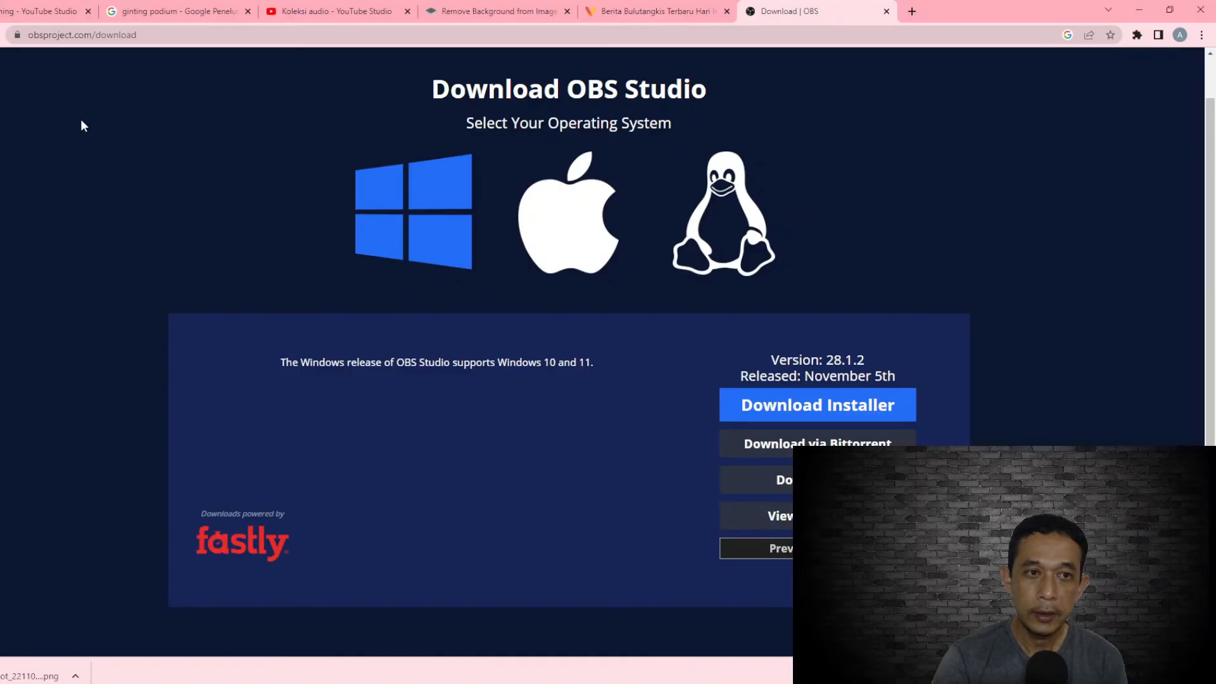
{"action": "left_click", "coordinate": [38, 12]}
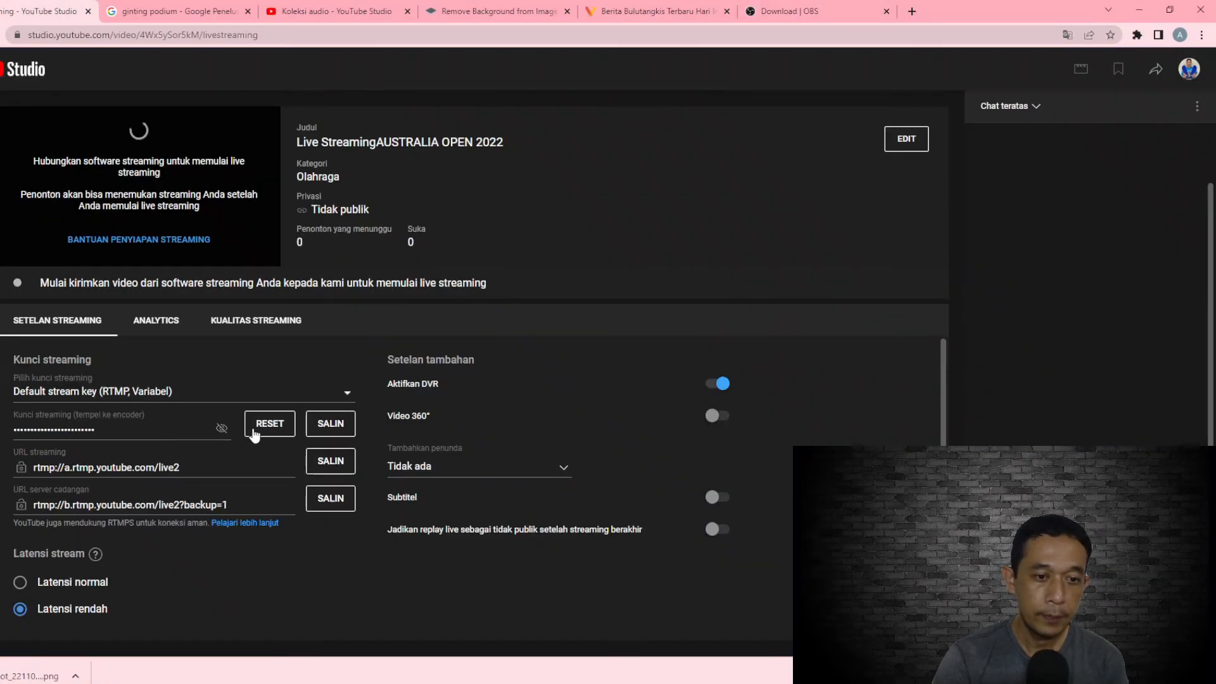
{"action": "left_click", "coordinate": [221, 429]}
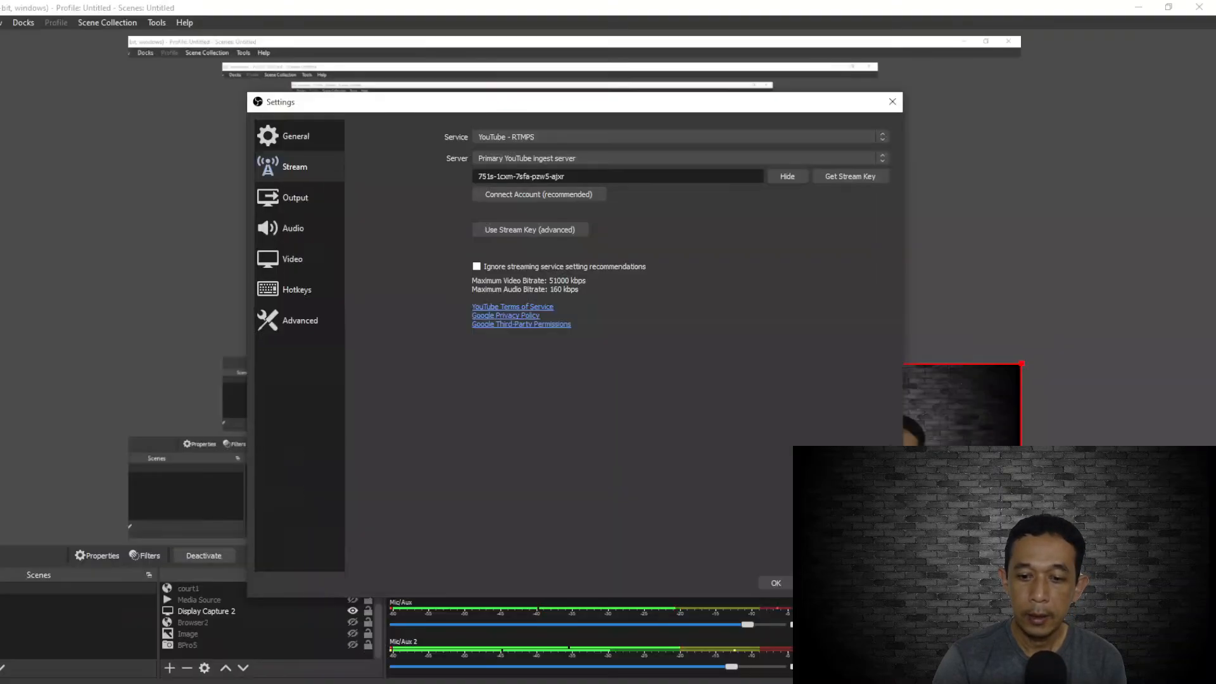
Replace the stream key in the OBS Studio stream settings by pasting the YouTube streaming key, and save the settings
{"action": "left_click_drag", "start_coordinate": [581, 176], "coordinate": [402, 183]}
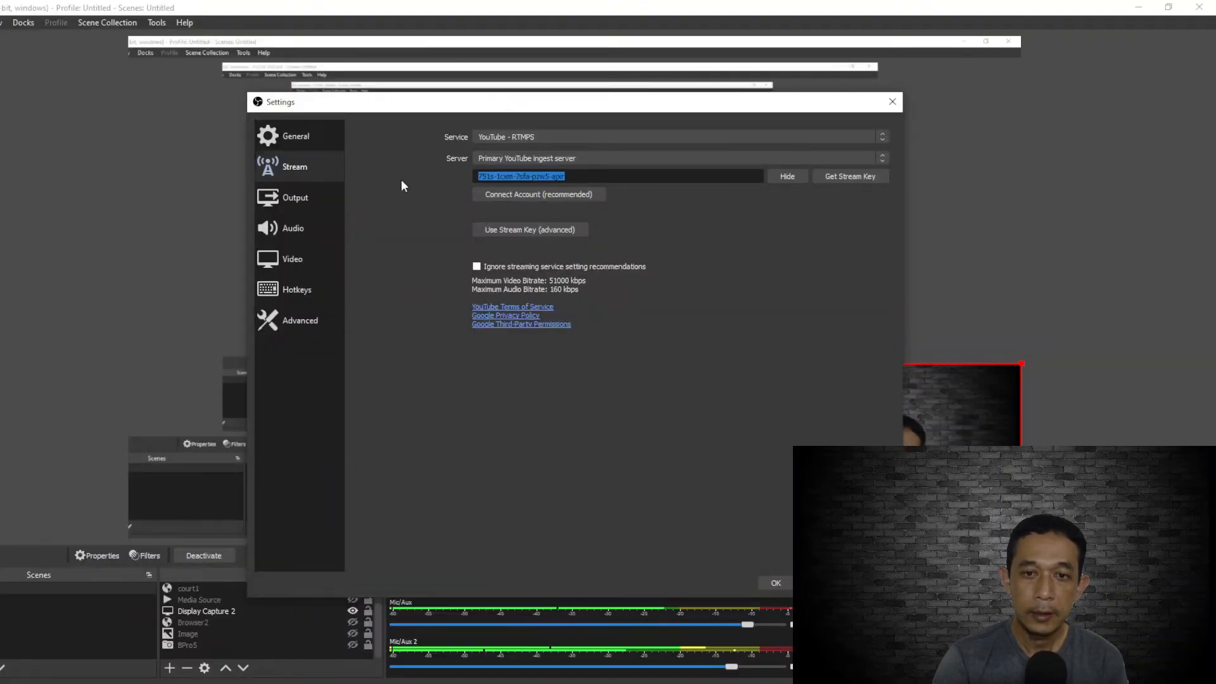
{"action": "right_click", "coordinate": [513, 178]}
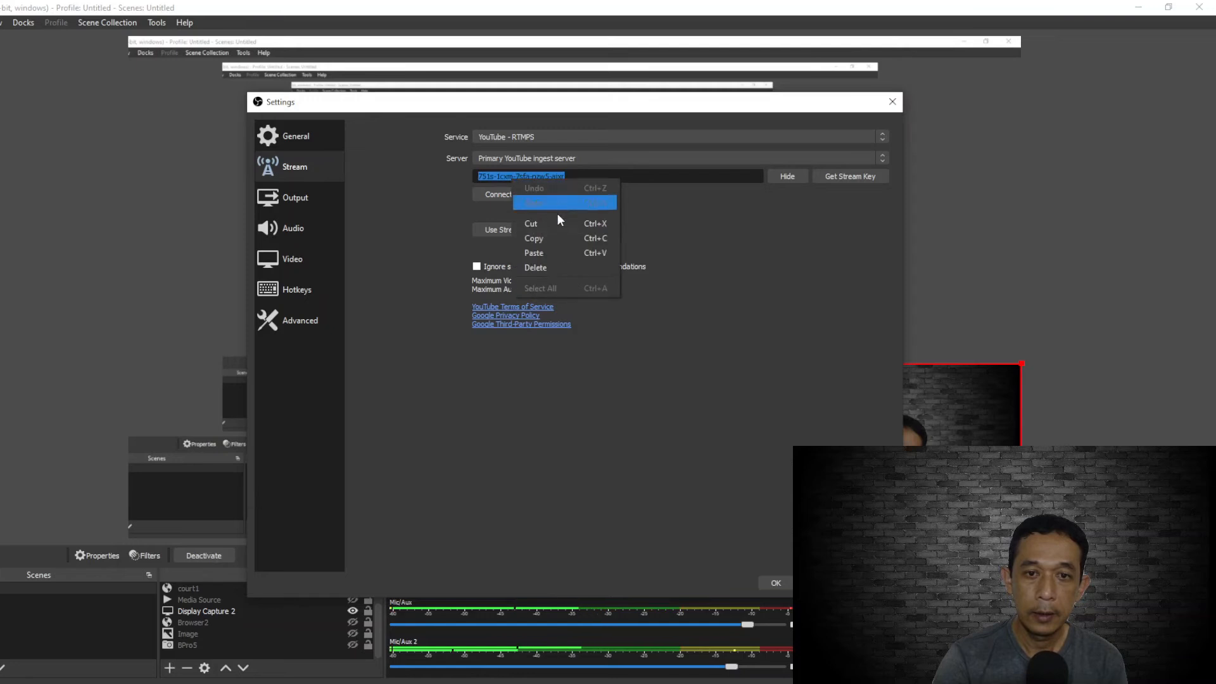
{"action": "left_click", "coordinate": [546, 252]}
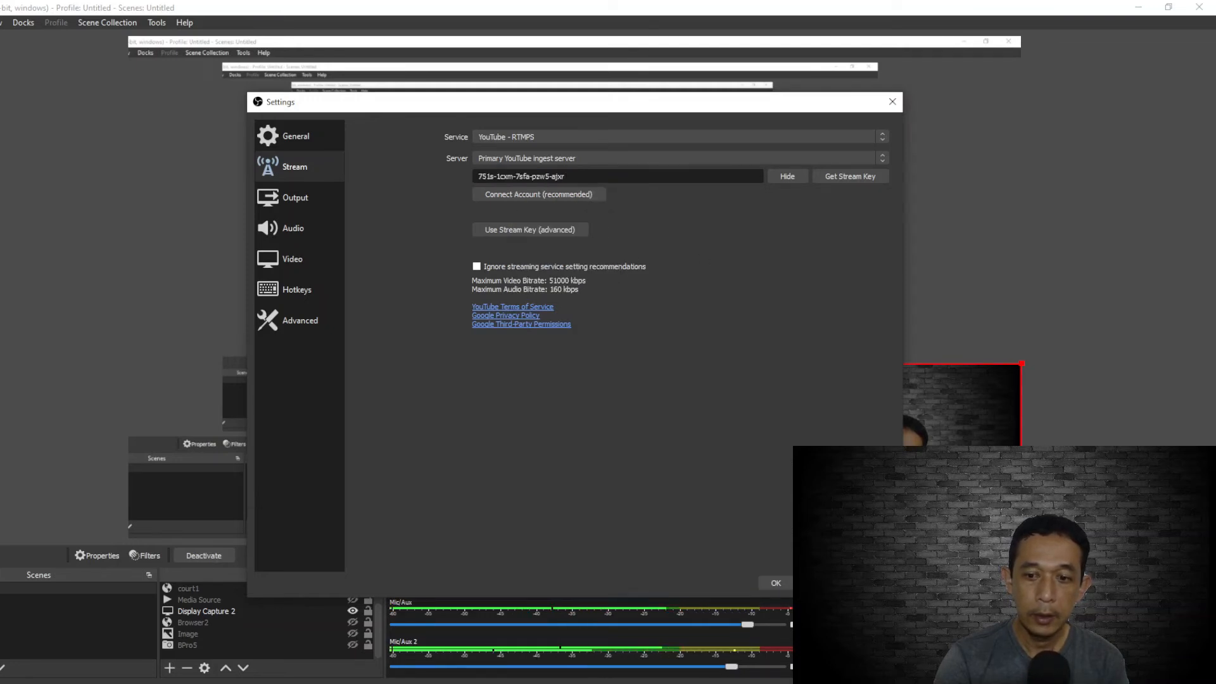
{"action": "left_click", "coordinate": [776, 582]}
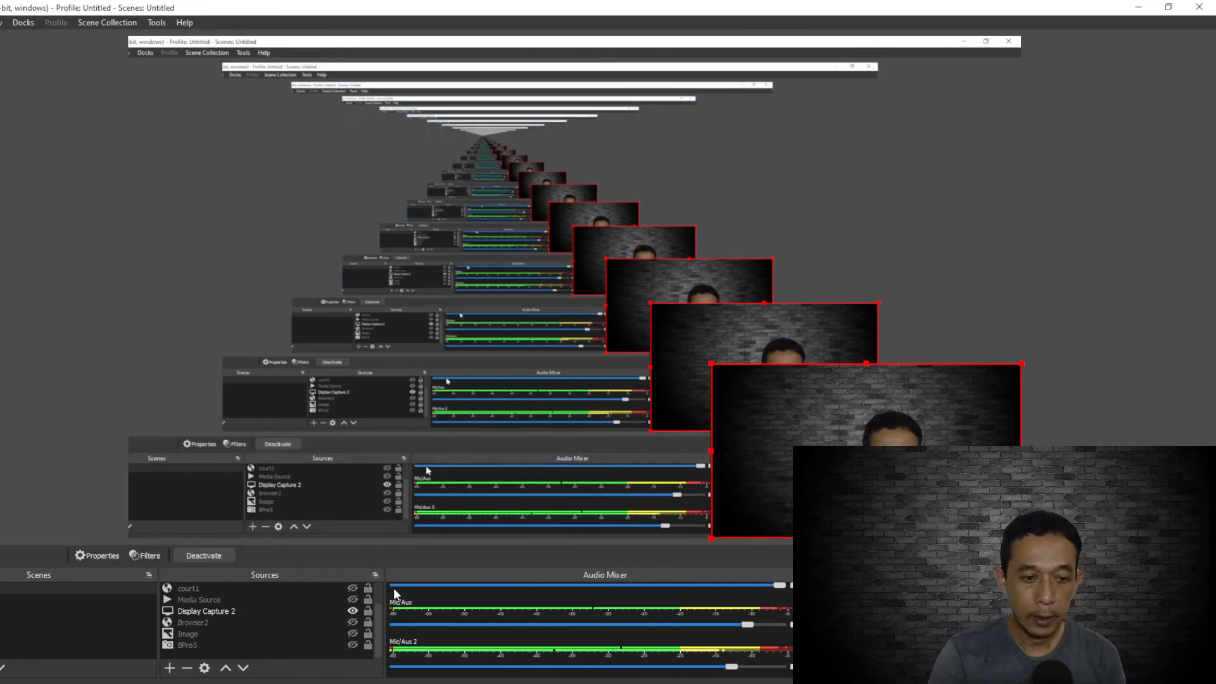
{"action": "left_click", "coordinate": [365, 613]}
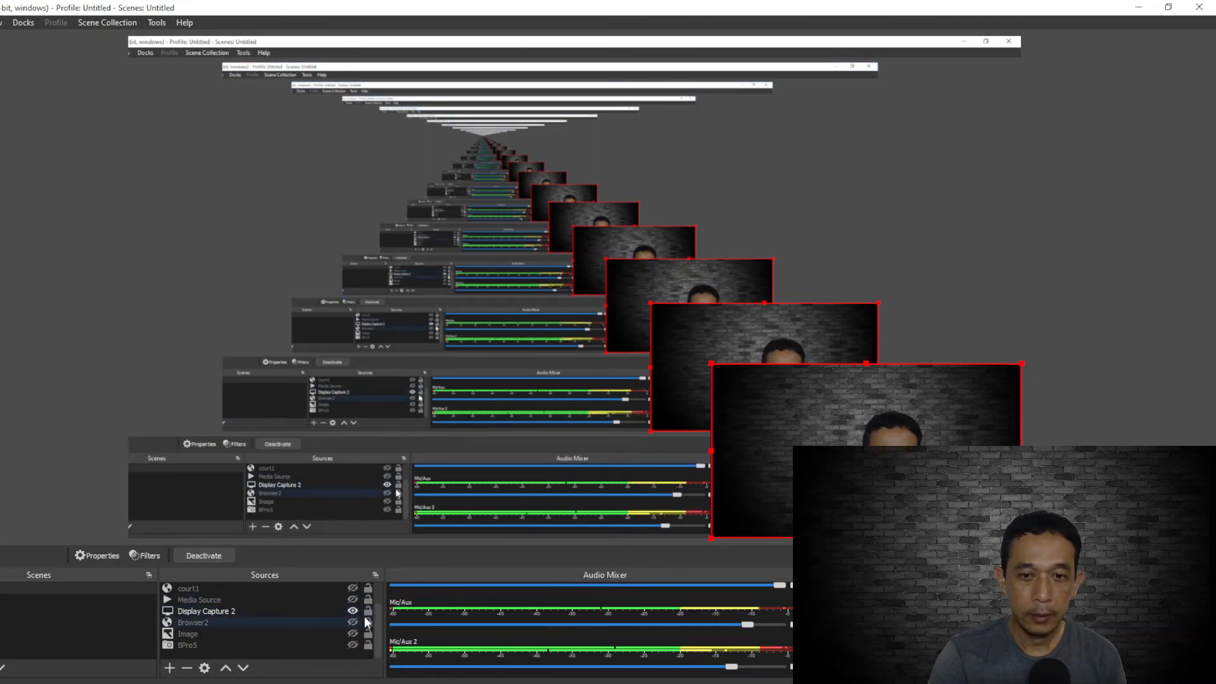
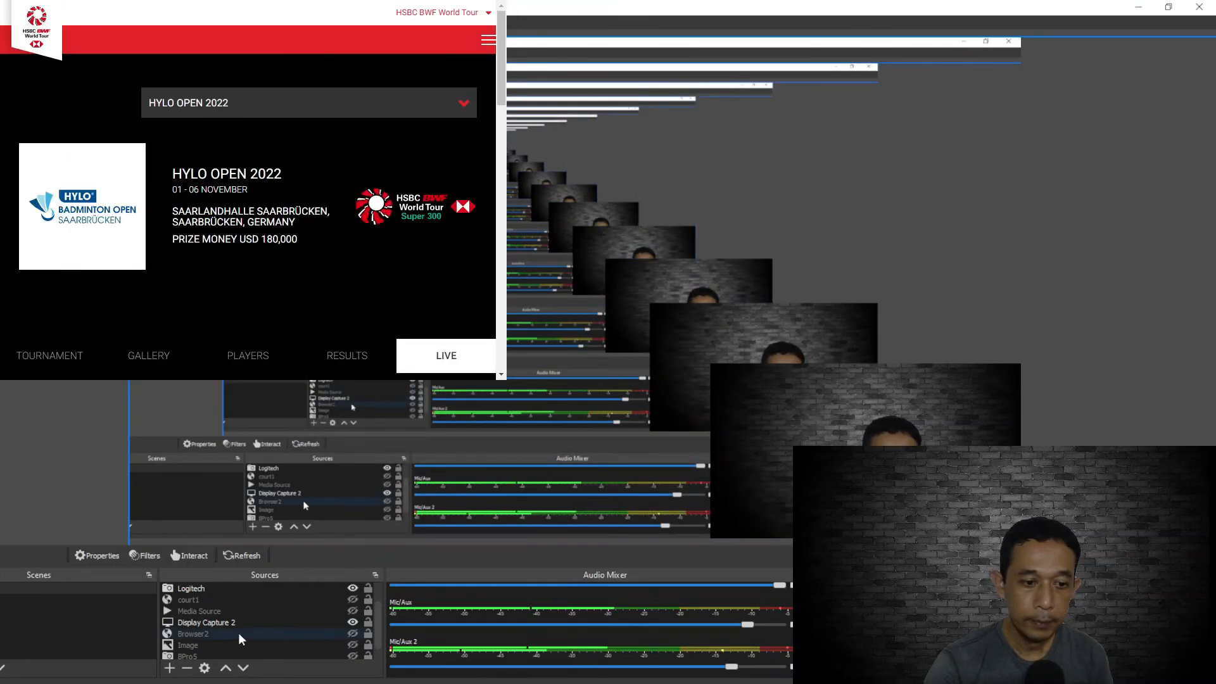
Enlarge the browser source with the BWF tournament page over the scene preview
{"action": "scroll", "coordinate": [241, 638], "scroll_direction": "down", "scroll_amount": 1}
{"action": "left_click", "coordinate": [355, 253]}
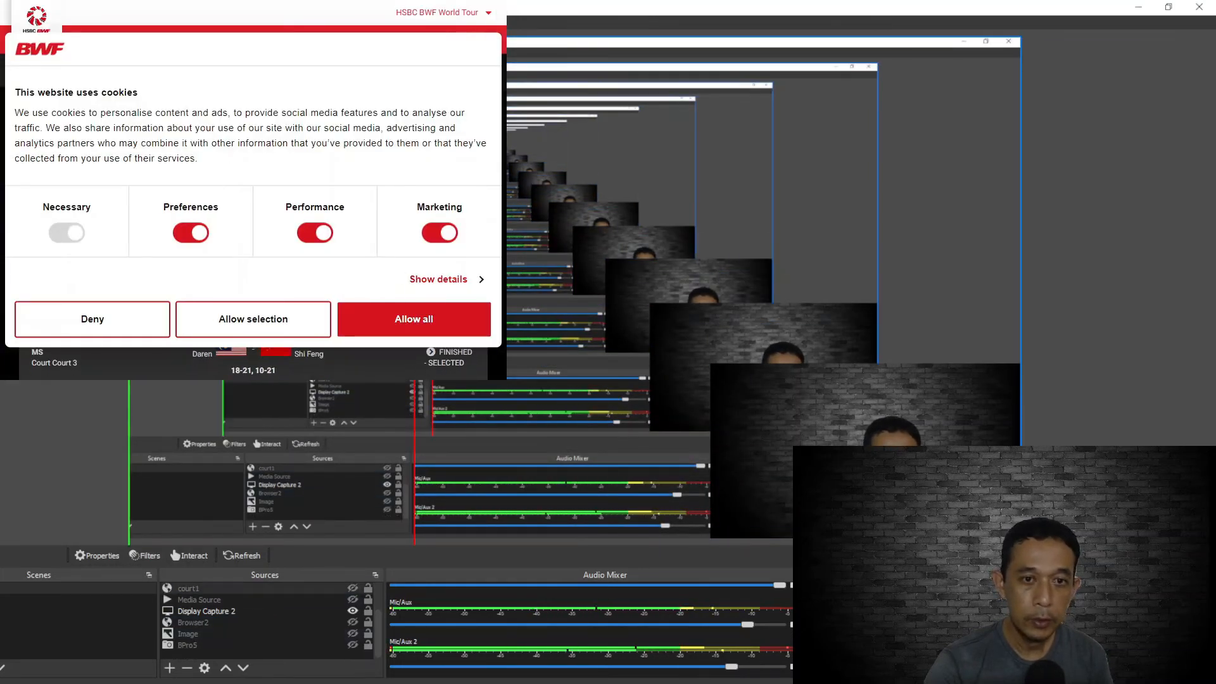
{"action": "left_click", "coordinate": [499, 318]}
{"action": "left_click_drag", "start_coordinate": [500, 316], "coordinate": [799, 538]}
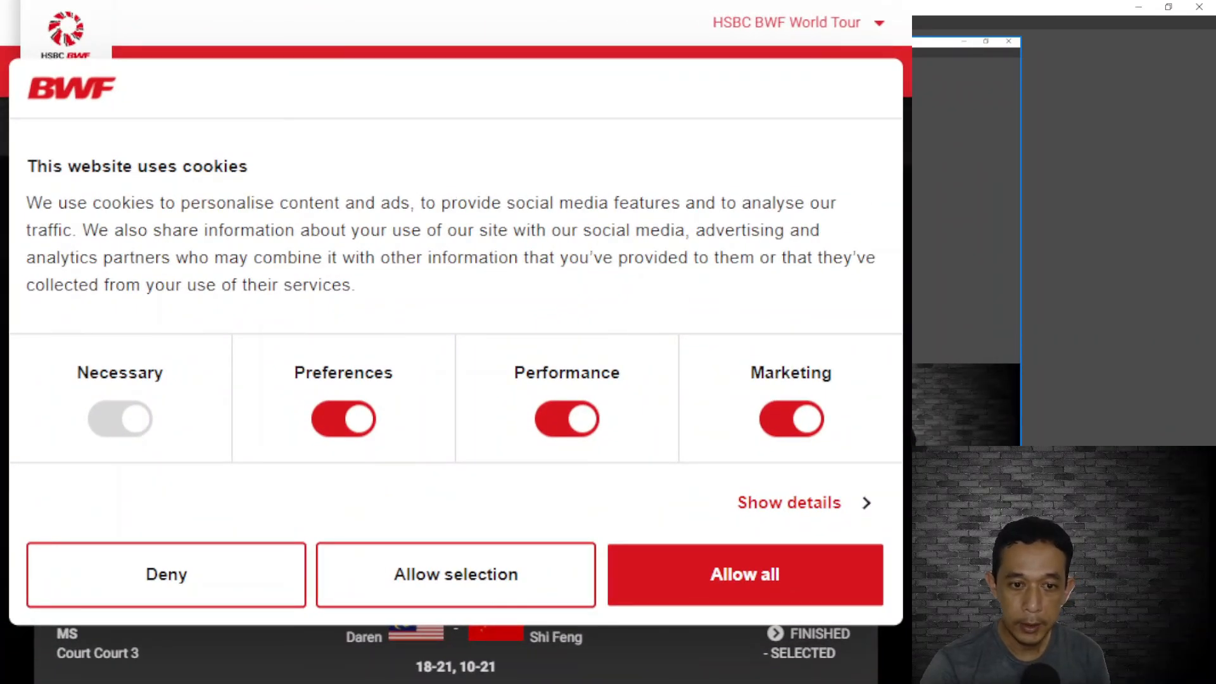
{"action": "left_click", "coordinate": [272, 614]}
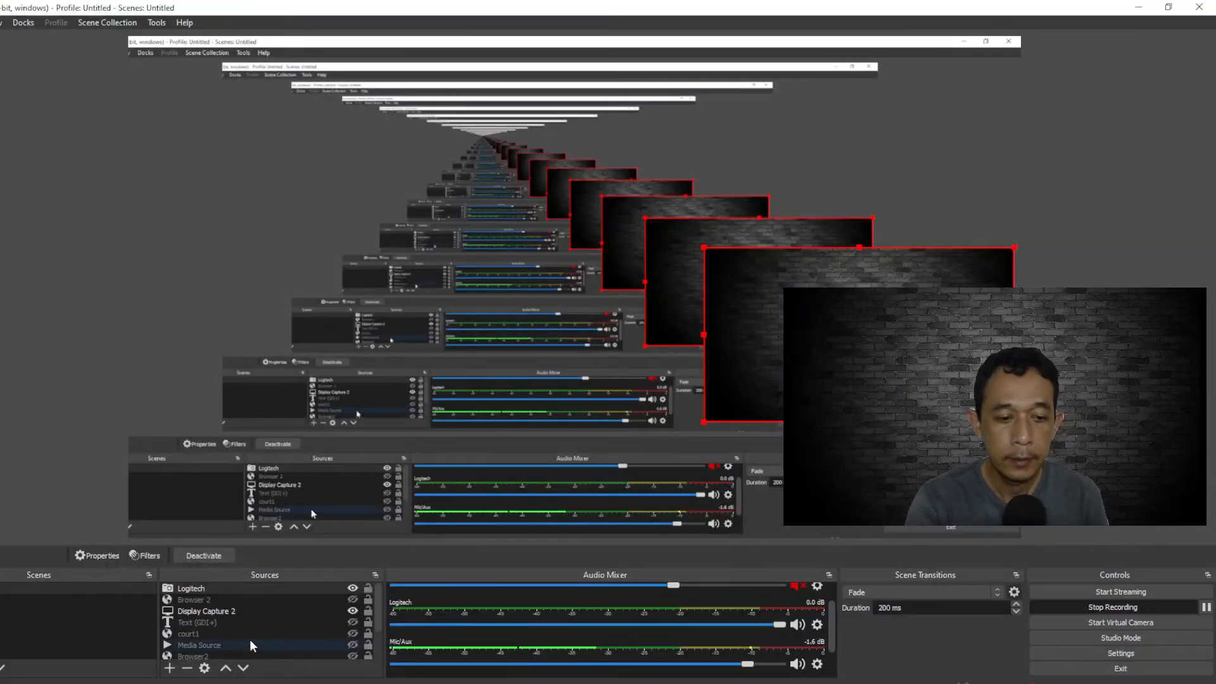
Check the Display Capture 2 source's properties without changing them, and hide the Browser 2 source
{"action": "double_click", "coordinate": [209, 612]}
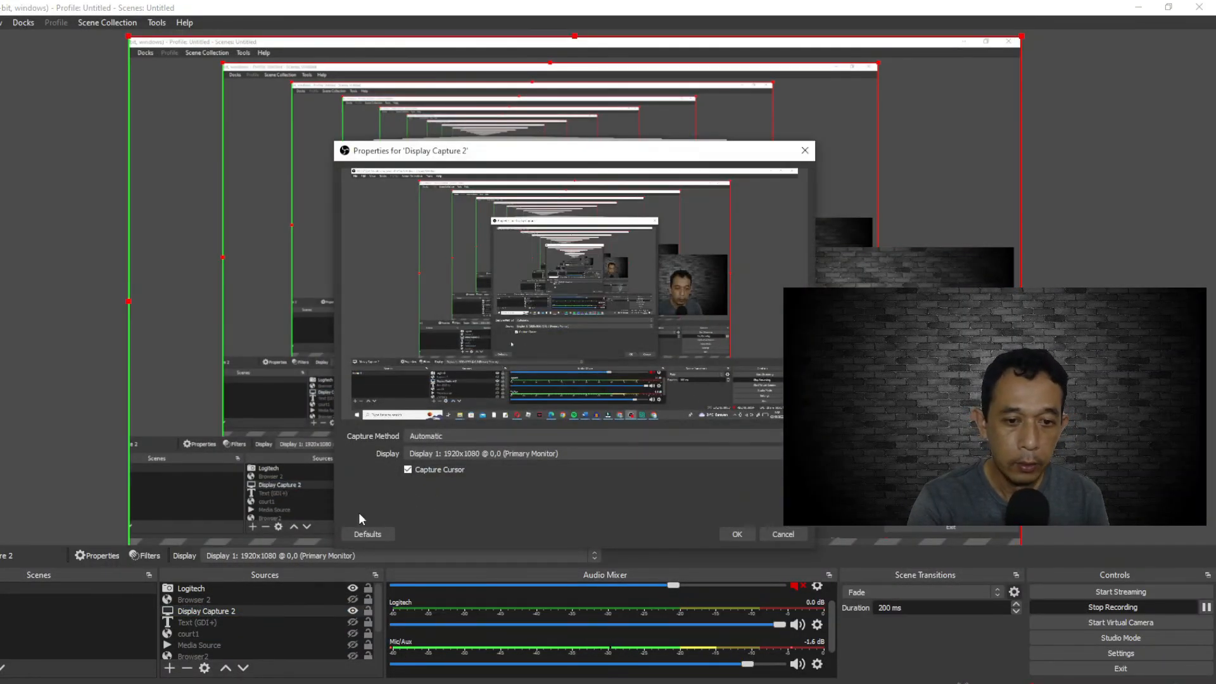
{"action": "left_click", "coordinate": [783, 534]}
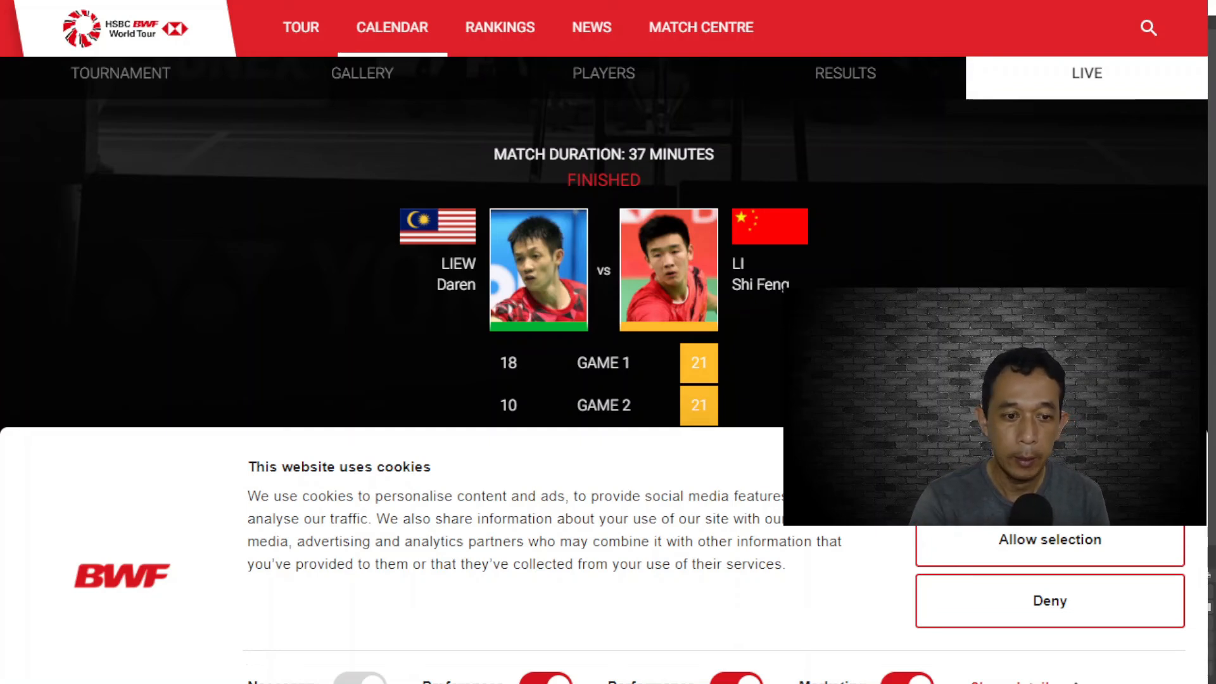
{"action": "left_click", "coordinate": [350, 600]}
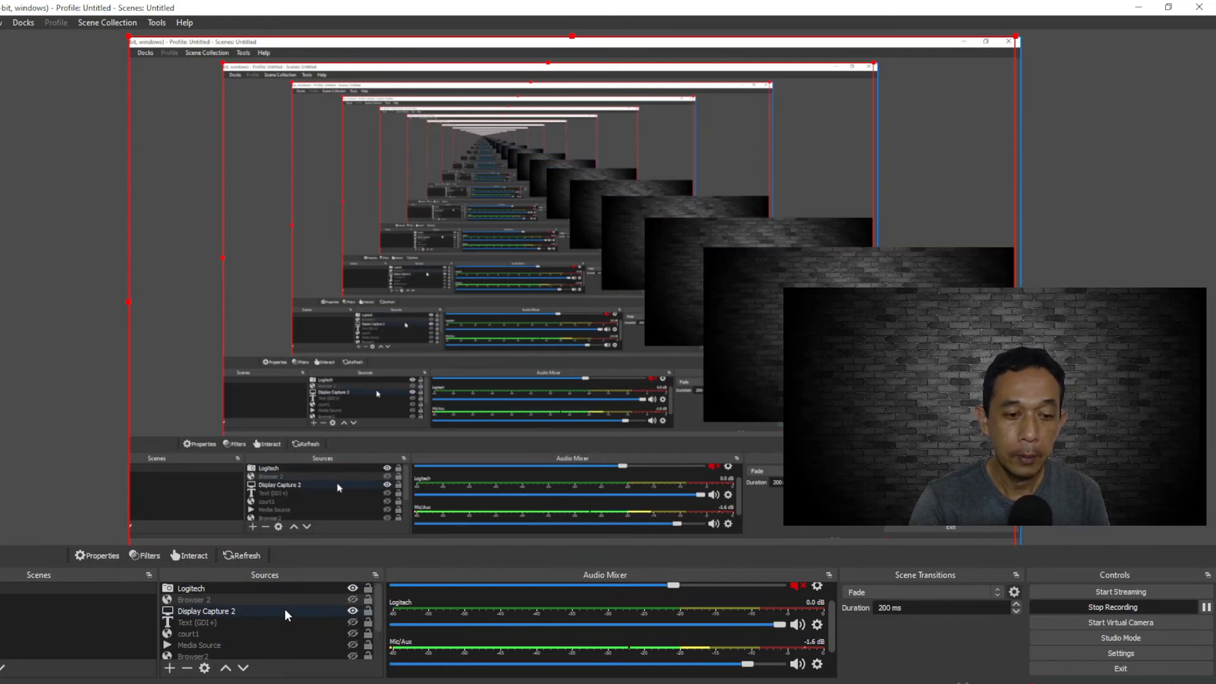
{"action": "scroll", "coordinate": [283, 612], "scroll_direction": "down", "scroll_amount": 1}
{"action": "left_click", "coordinate": [201, 637]}
{"action": "scroll", "coordinate": [200, 635], "scroll_direction": "up", "scroll_amount": 1}
{"action": "left_click", "coordinate": [222, 623]}
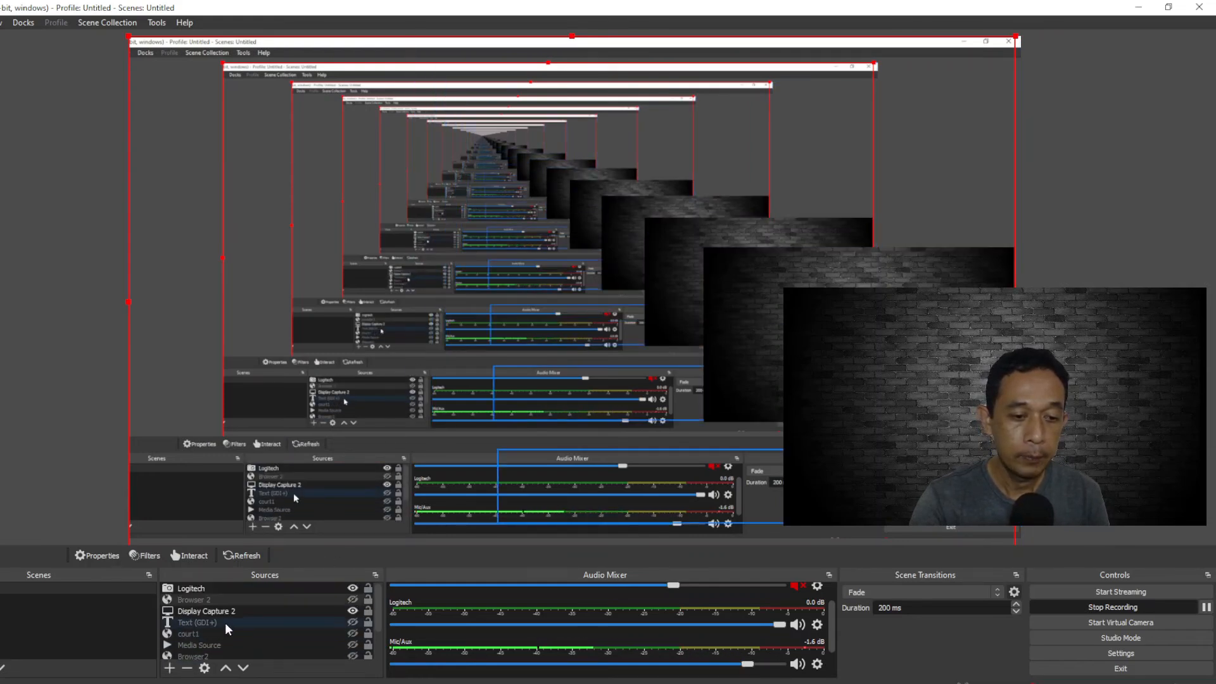
{"action": "left_click", "coordinate": [213, 645]}
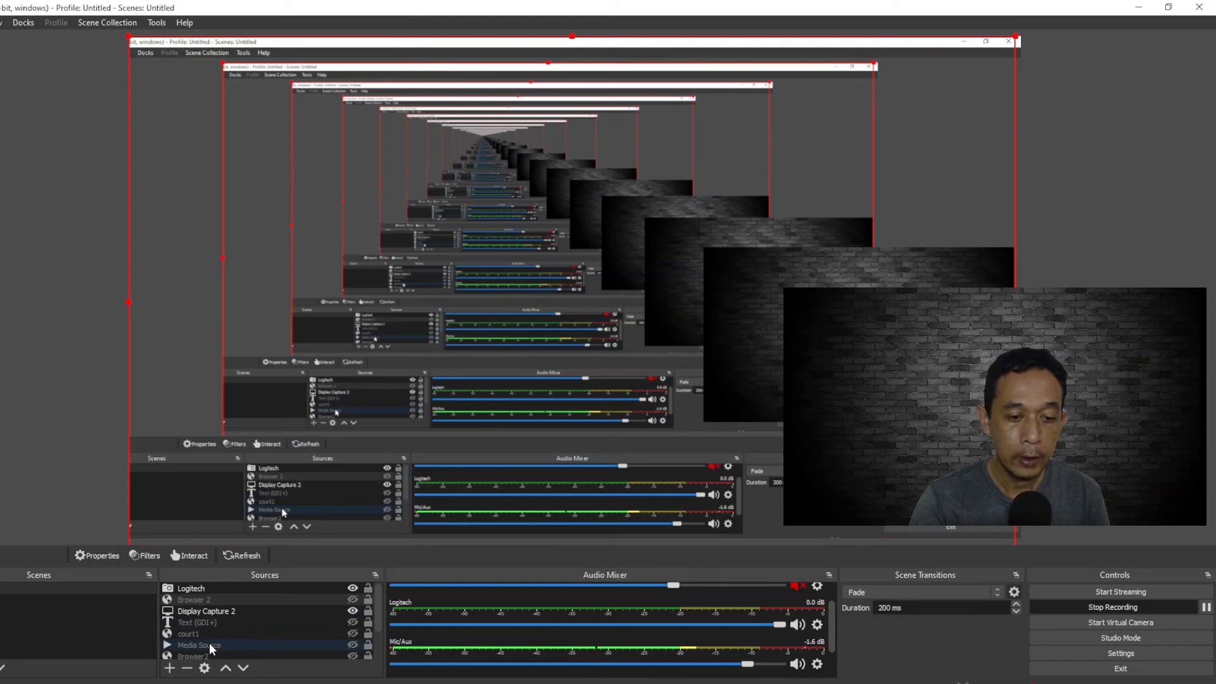
{"action": "left_click", "coordinate": [212, 646]}
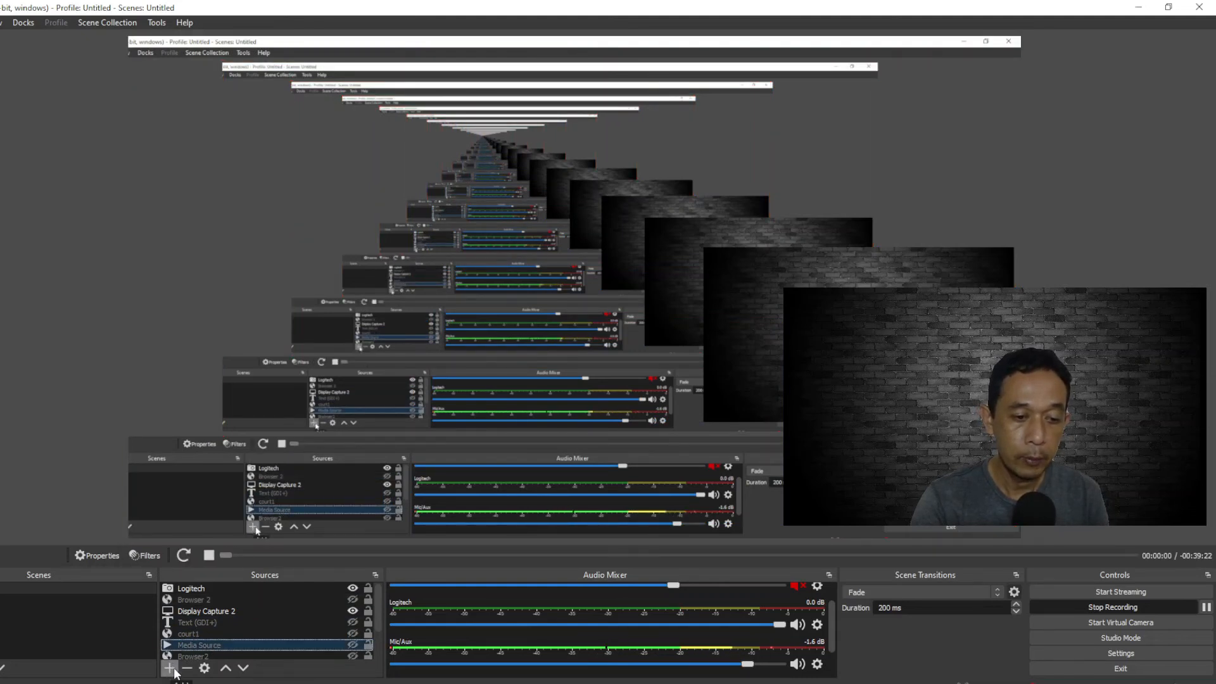
{"action": "double_click", "coordinate": [205, 647]}
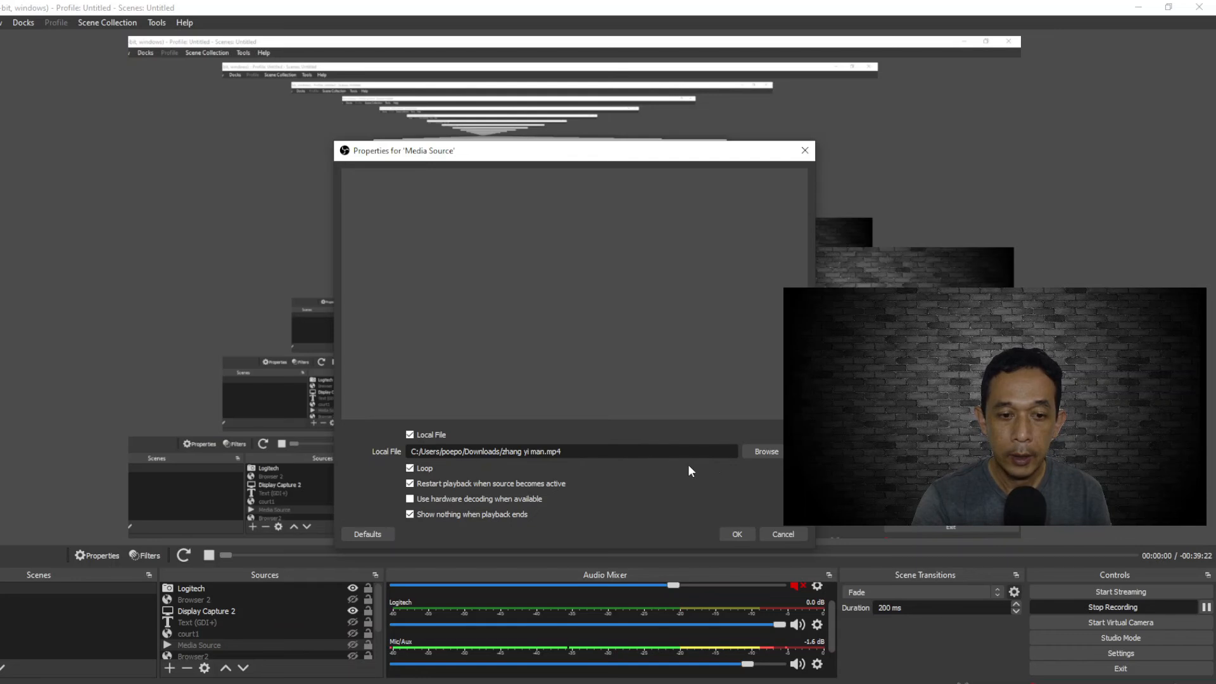
{"action": "left_click", "coordinate": [765, 451]}
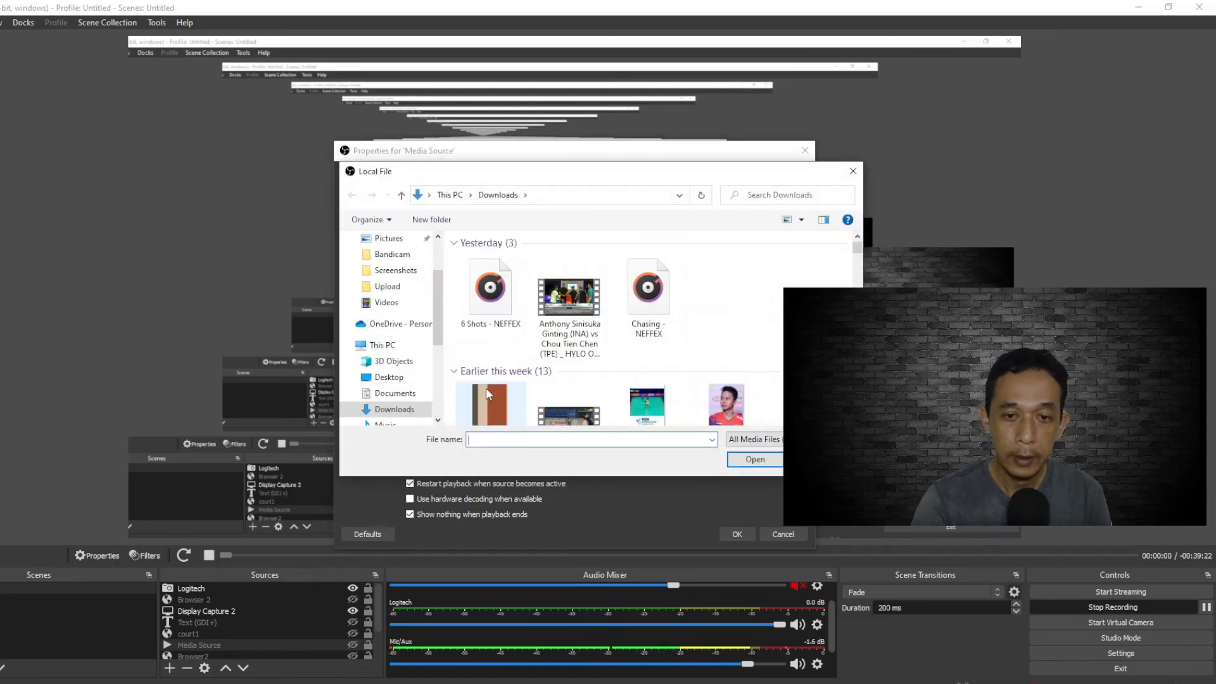
{"action": "scroll", "coordinate": [651, 359], "scroll_direction": "down", "scroll_amount": 1}
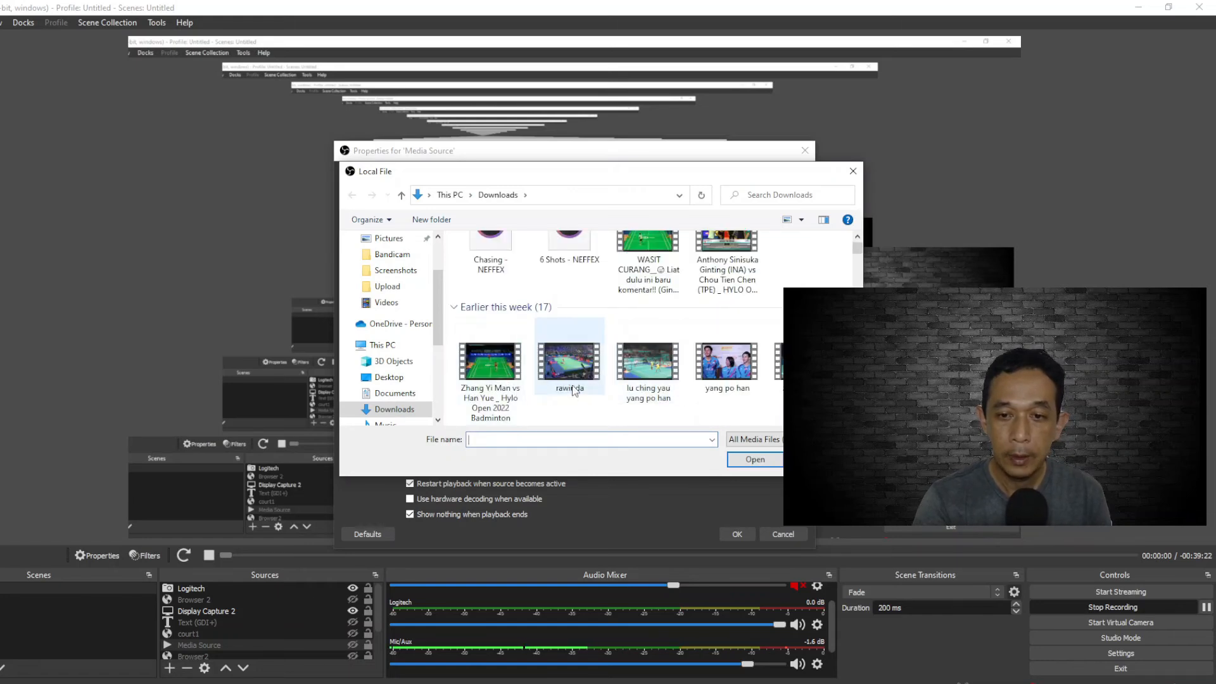
{"action": "scroll", "coordinate": [741, 383], "scroll_direction": "down", "scroll_amount": 2}
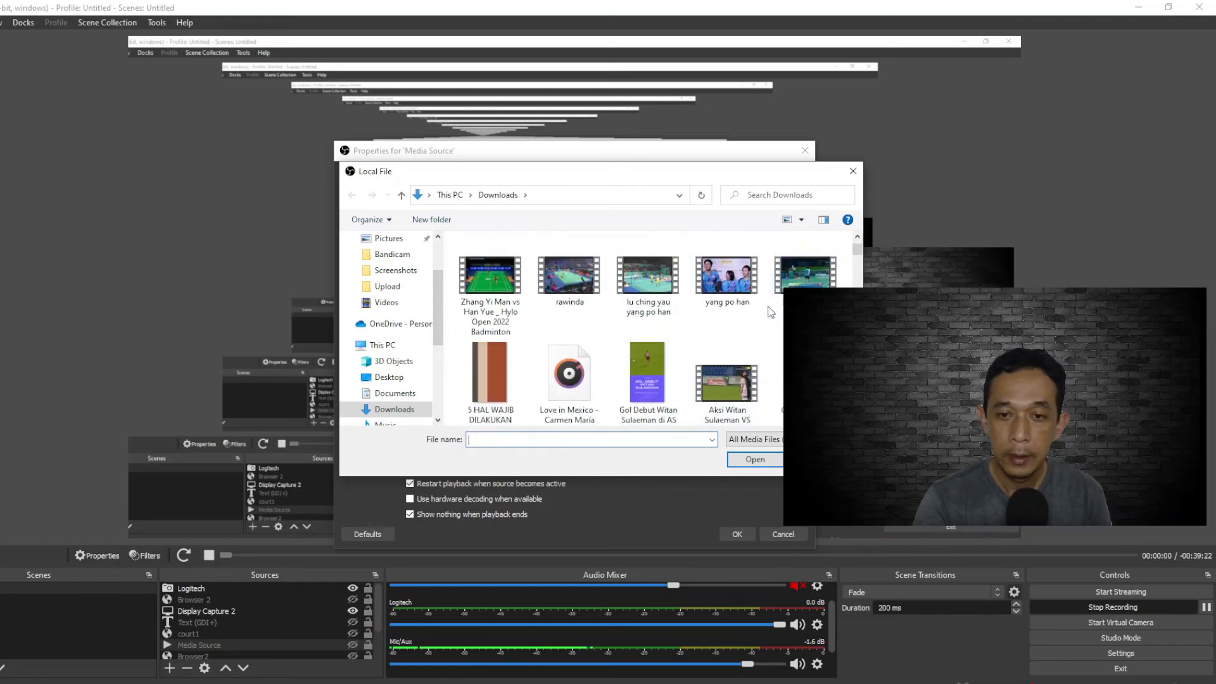
{"action": "left_click", "coordinate": [804, 272]}
{"action": "left_click", "coordinate": [739, 460]}
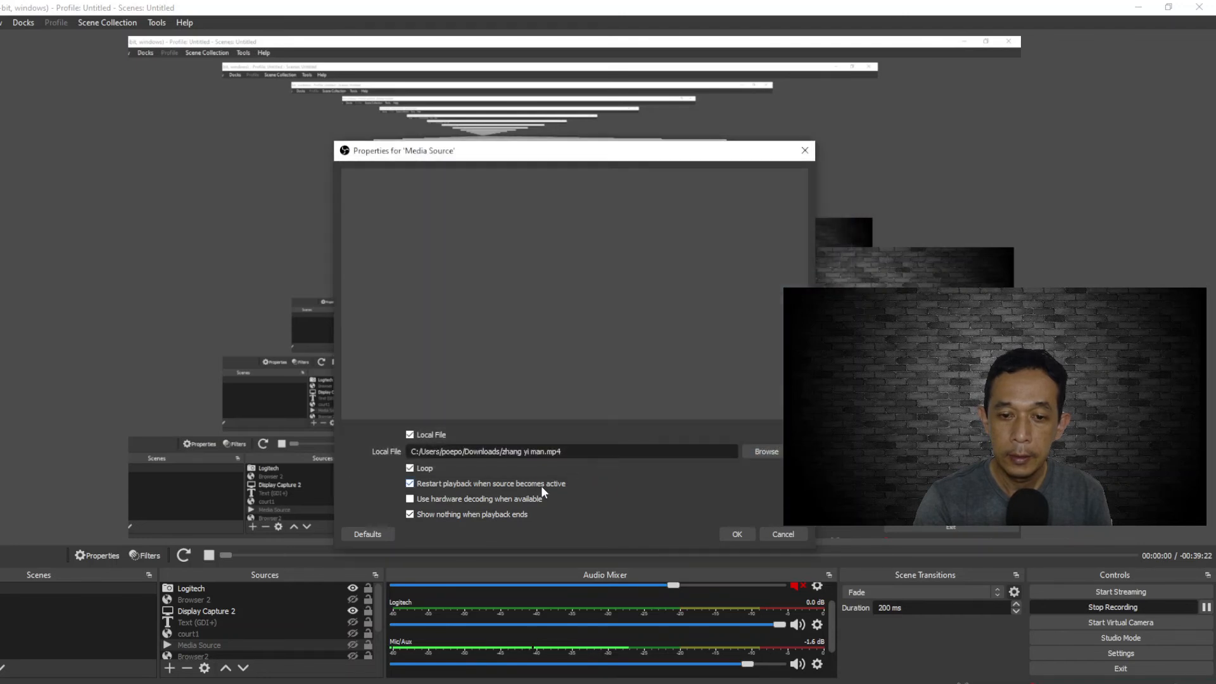
{"action": "left_click", "coordinate": [737, 534]}
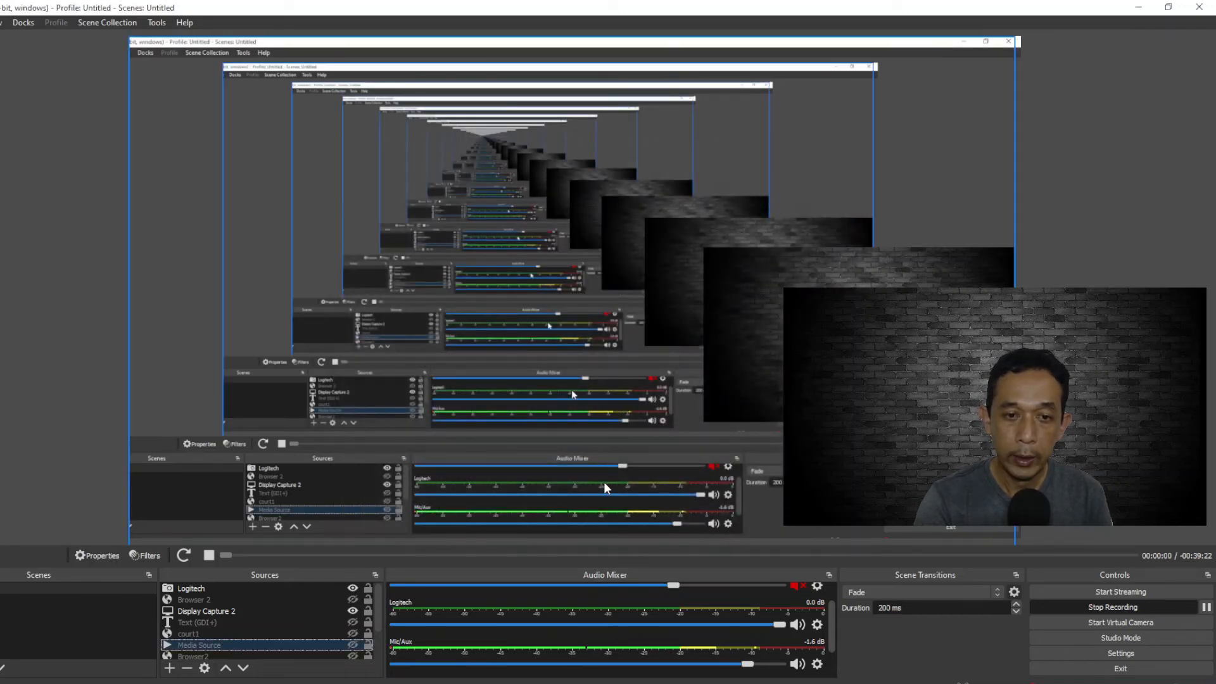
Show the Media Source in the scene and move it above Display Capture 2 in the source order
{"action": "left_click", "coordinate": [353, 645]}
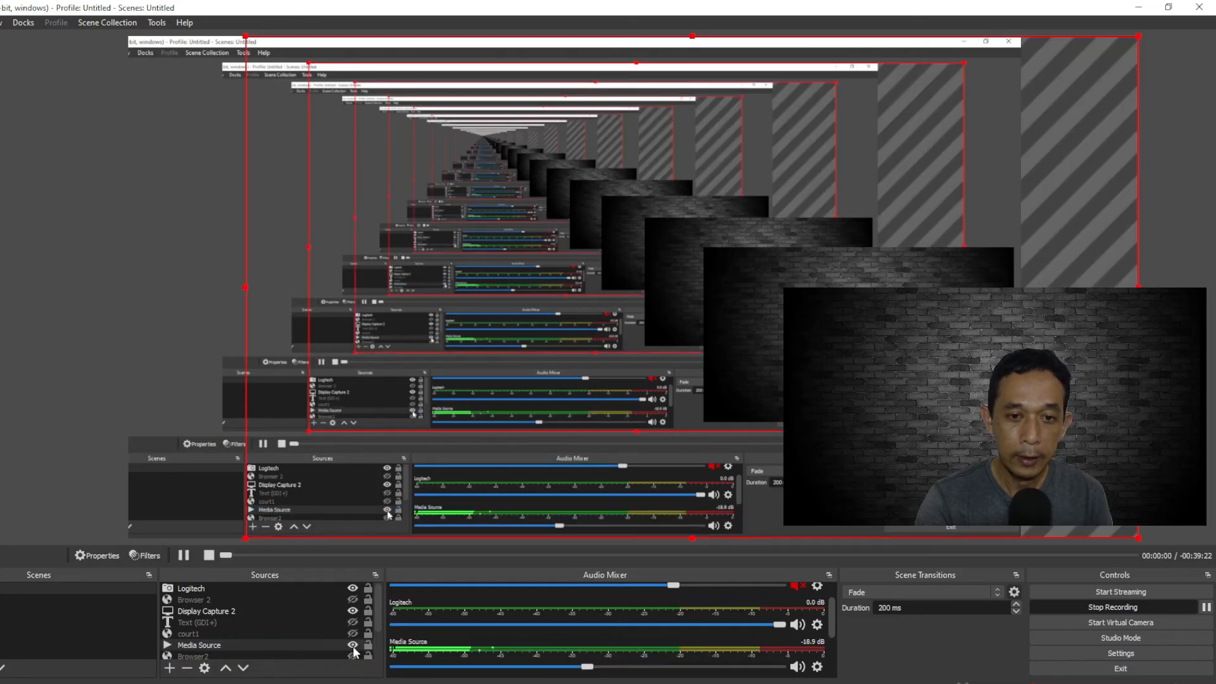
{"action": "left_click", "coordinate": [321, 644]}
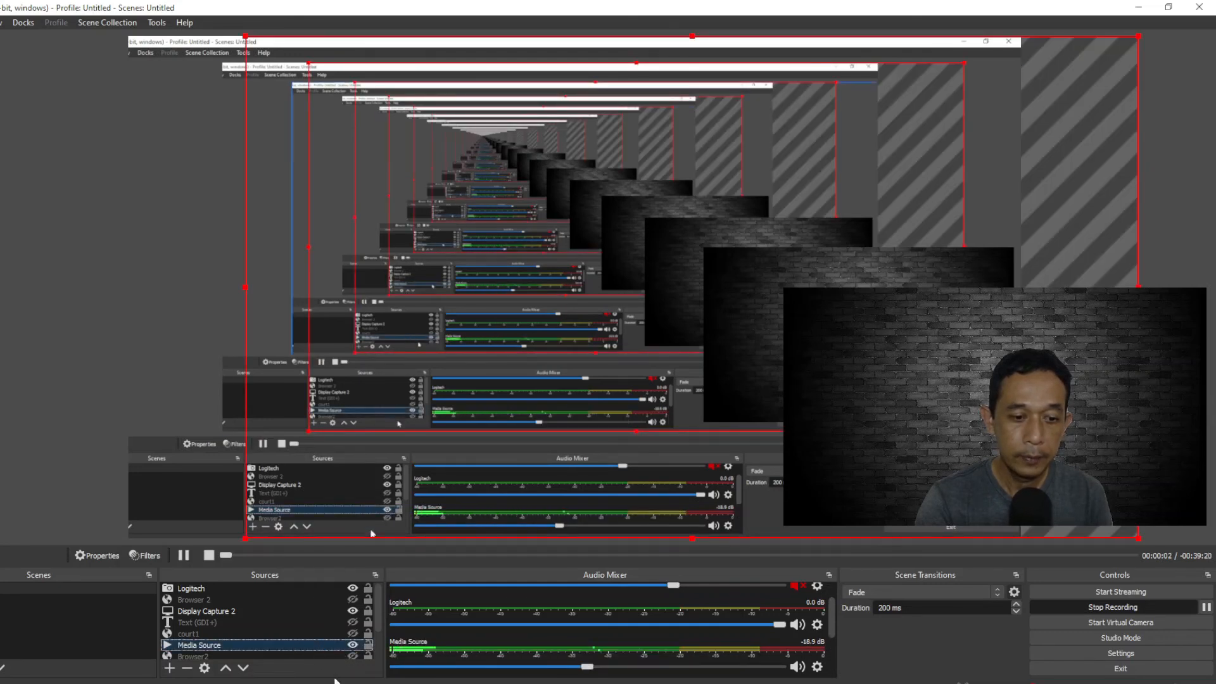
{"action": "left_click", "coordinate": [225, 668]}
{"action": "left_click", "coordinate": [226, 668]}
{"action": "left_click", "coordinate": [225, 669]}
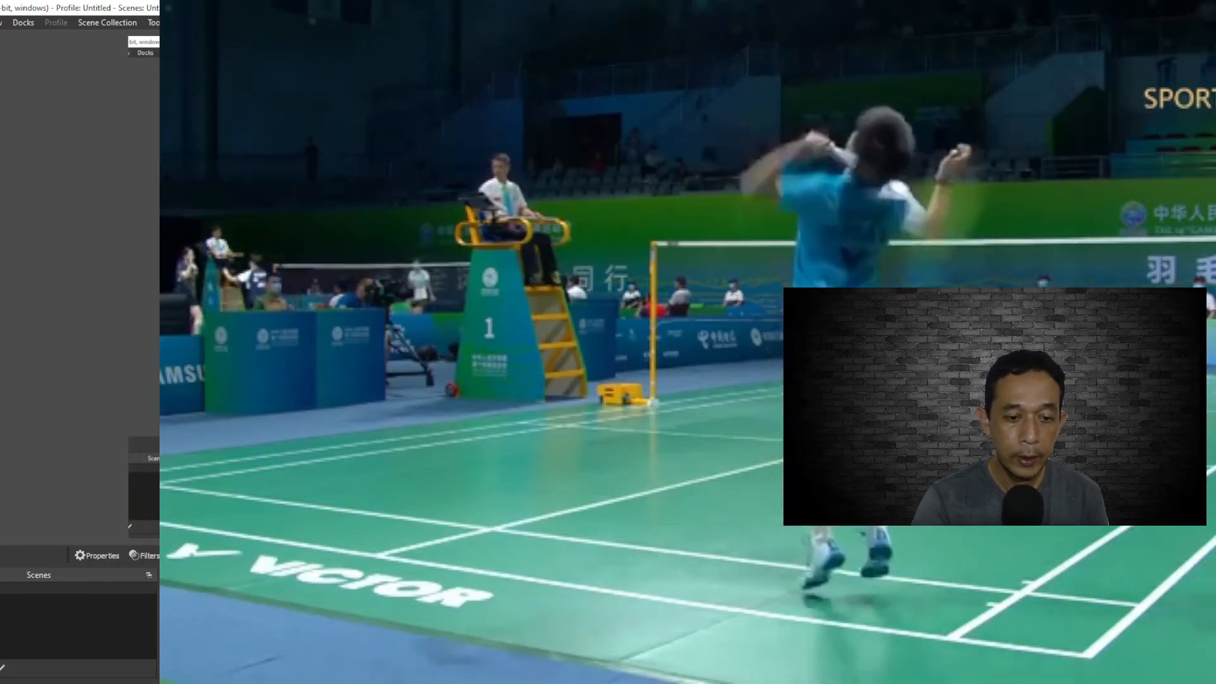
Hide the Media Source while leaving Display Capture 2 shown
{"action": "left_click", "coordinate": [352, 612]}
{"action": "left_click", "coordinate": [353, 619]}
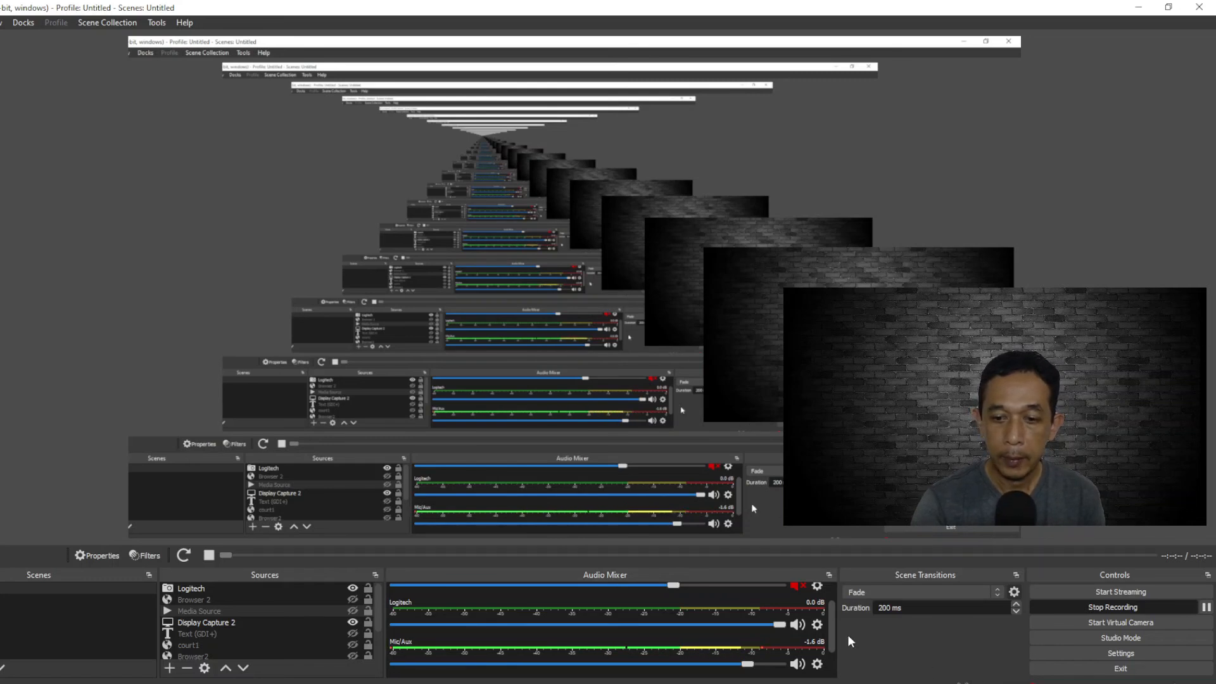
Check which microphones and speakers are assigned as global audio devices in the audio settings, keeping them as they are
{"action": "left_click_drag", "start_coordinate": [832, 622], "coordinate": [831, 645]}
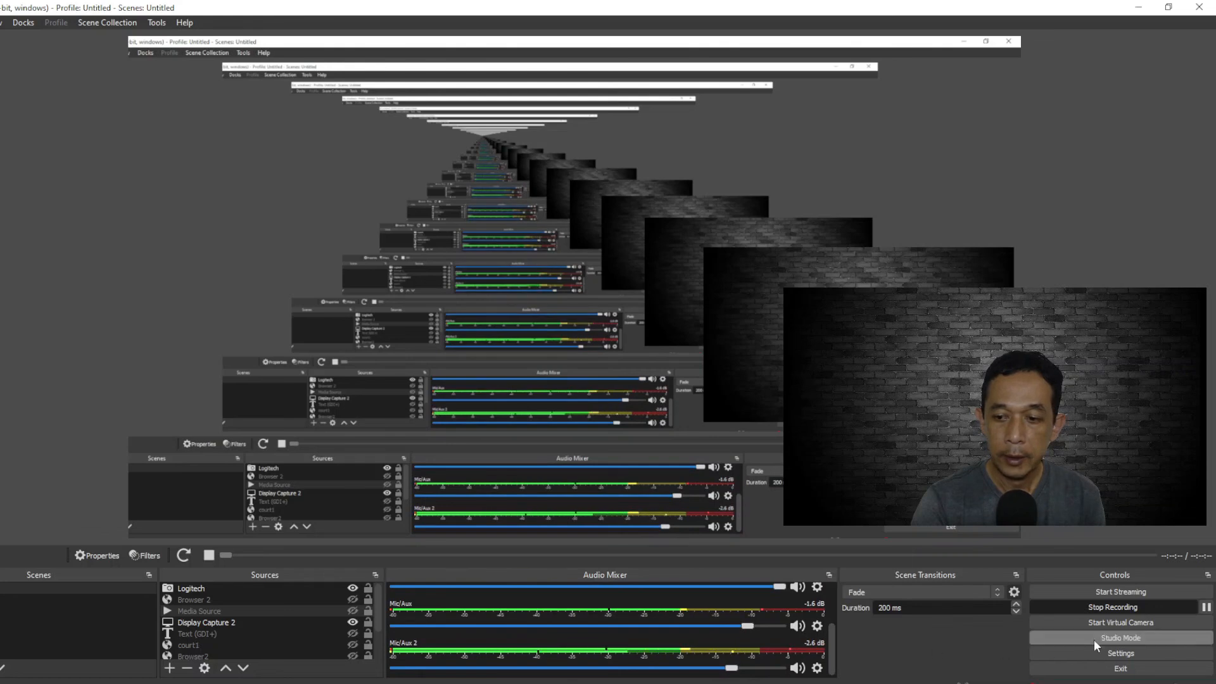
{"action": "left_click", "coordinate": [1093, 655]}
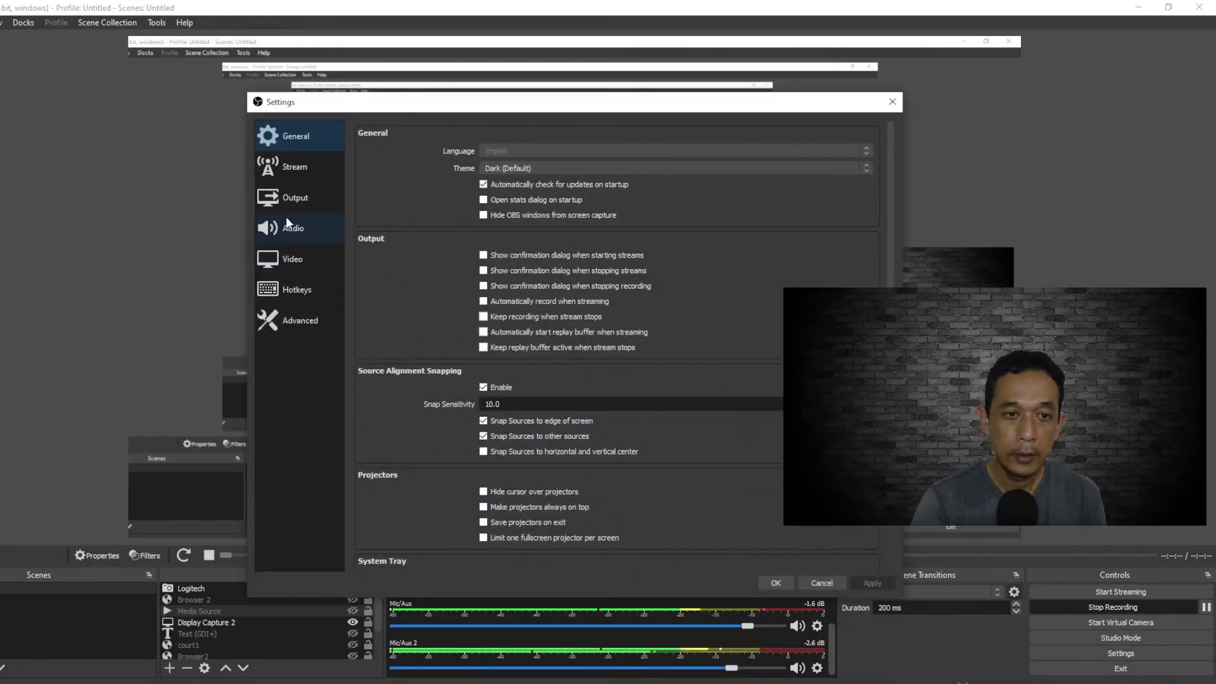
{"action": "left_click", "coordinate": [288, 231]}
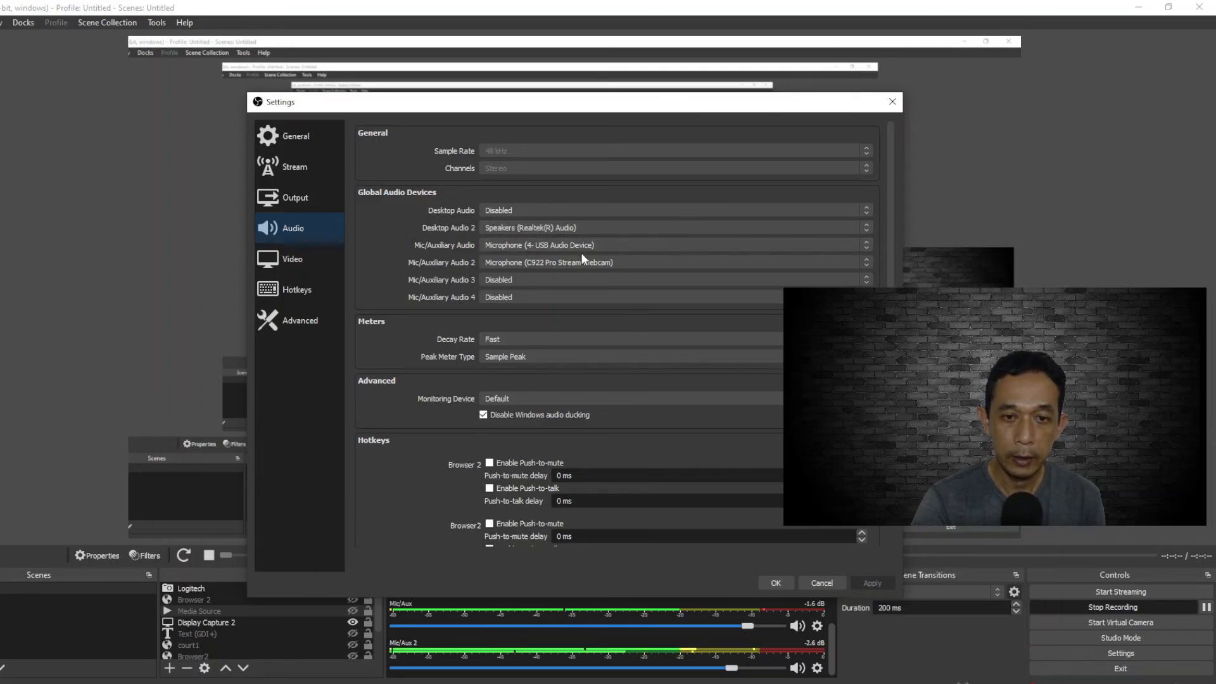
{"action": "left_click", "coordinate": [780, 581]}
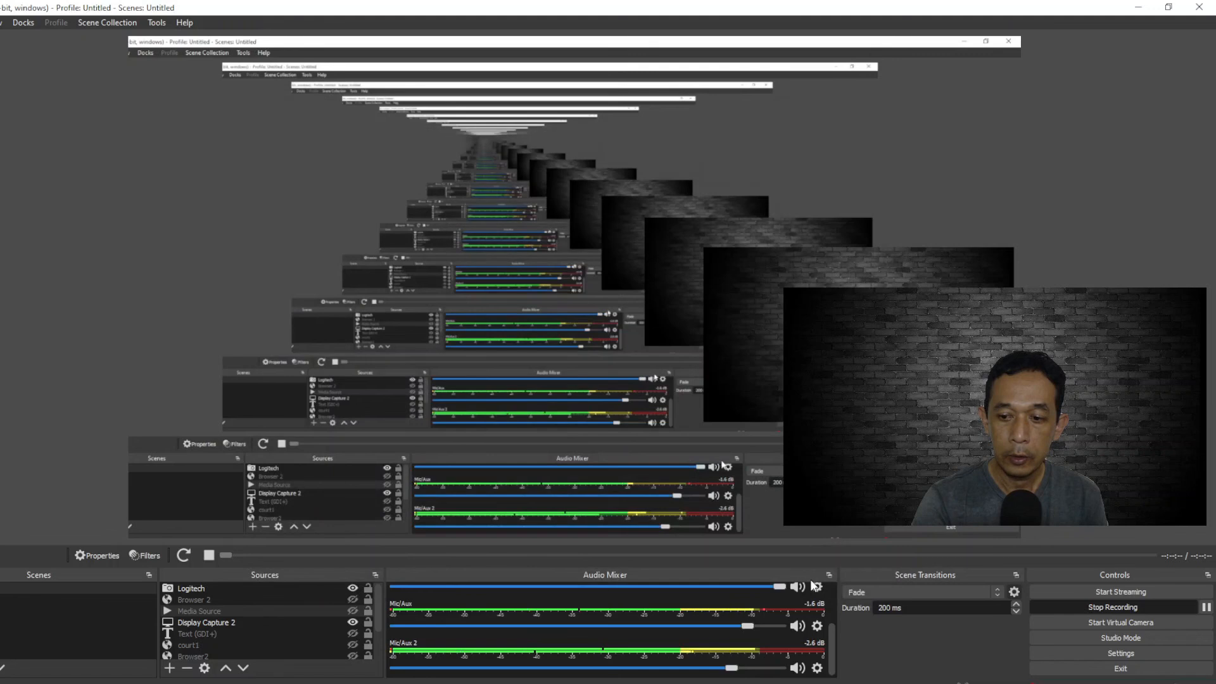
Mute the Mic/Aux channel in the audio mixer and unmute it again
{"action": "left_click", "coordinate": [797, 627]}
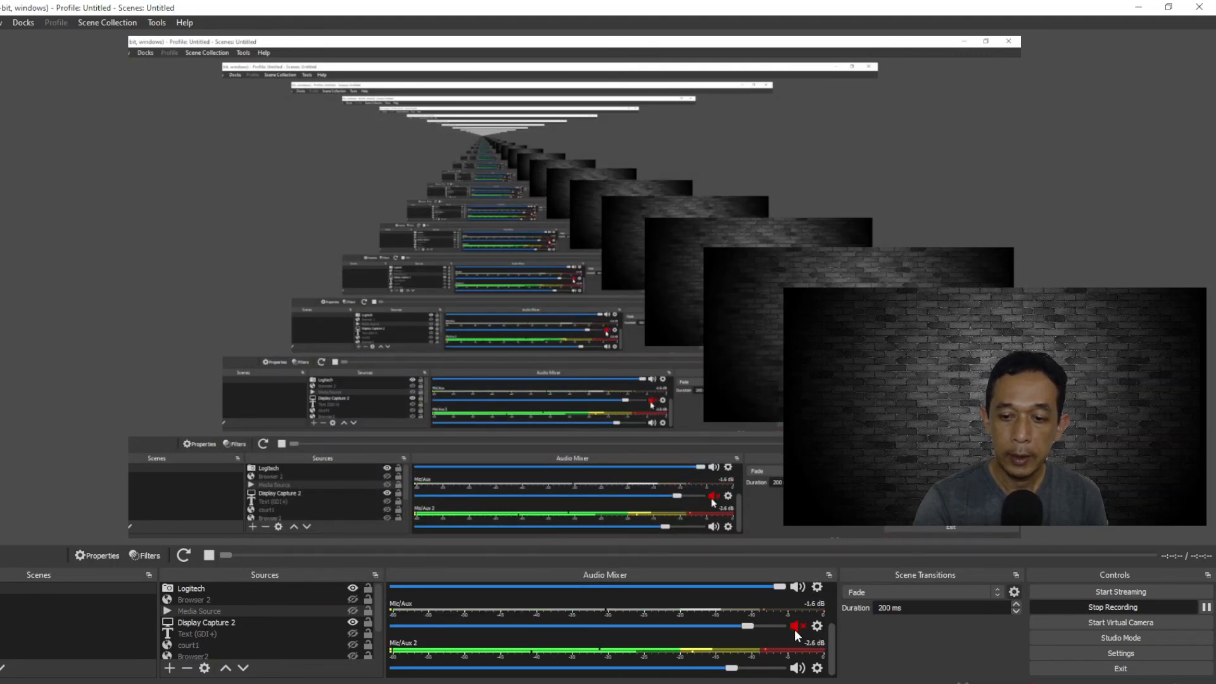
{"action": "left_click", "coordinate": [797, 627]}
{"action": "left_click_drag", "start_coordinate": [832, 644], "coordinate": [835, 606]}
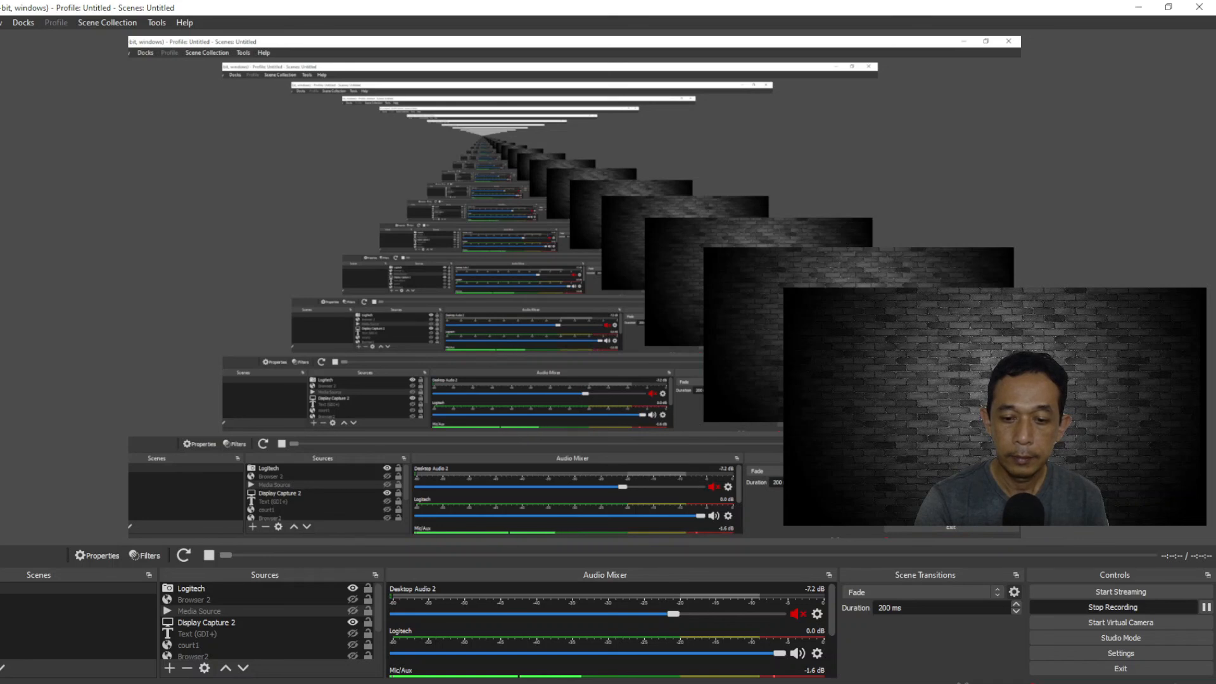
Switch to YouTube Studio to check the live stream page, and return to OBS Studio
{"action": "left_click", "coordinate": [435, 683]}
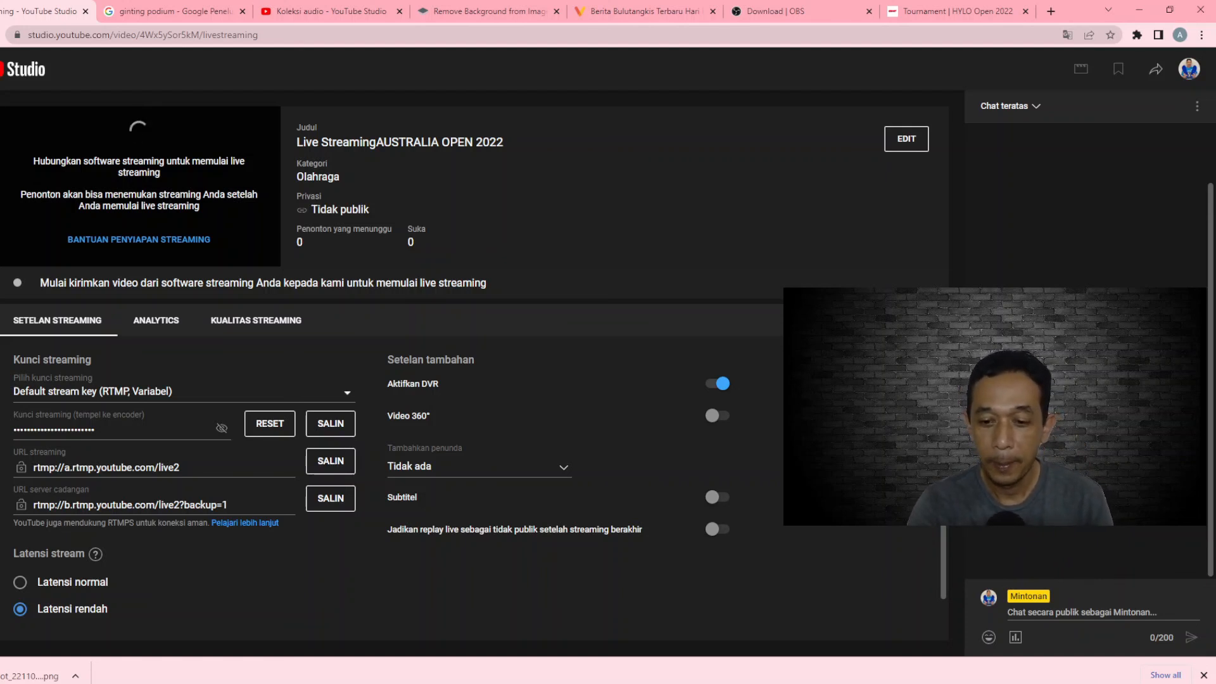
{"action": "key", "text": "alt+Tab"}
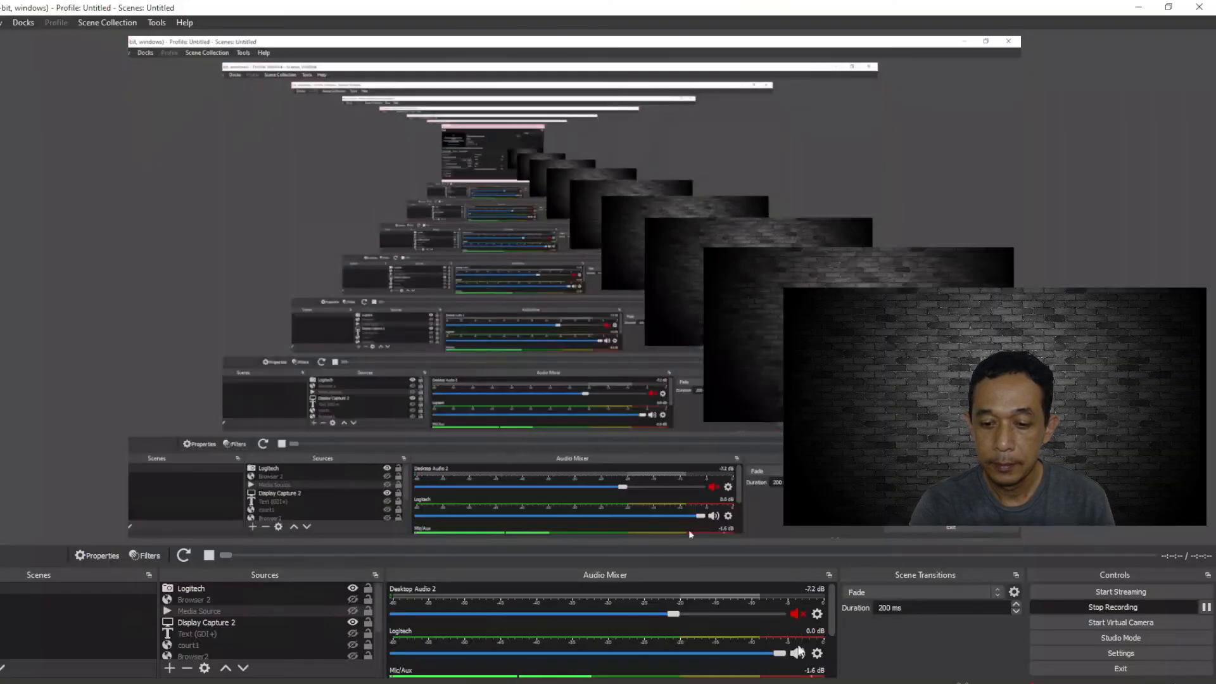